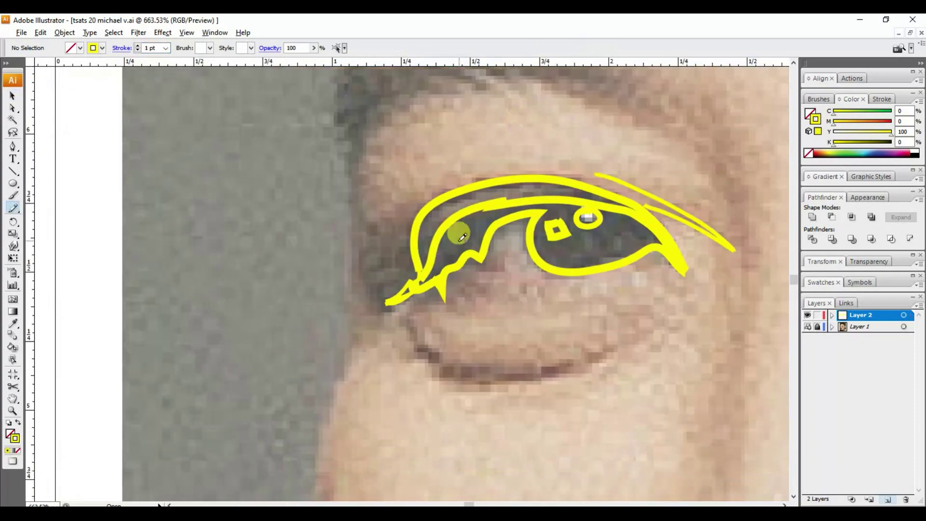
- Trace the lower lid, inner-corner wrinkles and the broken outline of the bag under the photo's left eye with the Pencil tool
{"action": "left_click_drag", "start_coordinate": [454, 280], "coordinate": [488, 262]}
{"action": "left_click_drag", "start_coordinate": [649, 267], "coordinate": [648, 268]}
{"action": "mouse_move", "coordinate": [617, 299]}
{"action": "left_mouse_down"}
{"action": "mouse_move", "coordinate": [562, 307]}
{"action": "mouse_move", "coordinate": [475, 280]}
{"action": "left_mouse_up"}
{"action": "left_click_drag", "start_coordinate": [439, 334], "coordinate": [400, 311]}
{"action": "left_click_drag", "start_coordinate": [453, 376], "coordinate": [407, 338]}
{"action": "left_click_drag", "start_coordinate": [490, 373], "coordinate": [458, 369]}
{"action": "left_click_drag", "start_coordinate": [538, 381], "coordinate": [499, 383]}
{"action": "left_click_drag", "start_coordinate": [540, 374], "coordinate": [575, 360]}
{"action": "left_click_drag", "start_coordinate": [586, 366], "coordinate": [685, 292]}
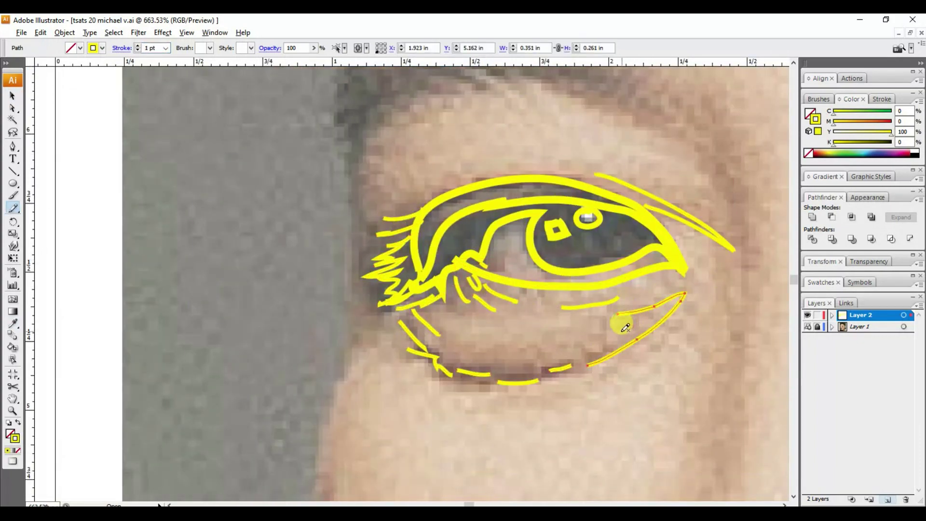
- Add short shading strokes inside the bag under the left eye
{"action": "left_click_drag", "start_coordinate": [619, 315], "coordinate": [649, 311]}
{"action": "left_click_drag", "start_coordinate": [623, 331], "coordinate": [633, 328]}
{"action": "key", "text": "ctrl+shift+a"}
{"action": "left_click_drag", "start_coordinate": [521, 296], "coordinate": [602, 305]}
{"action": "left_click_drag", "start_coordinate": [489, 324], "coordinate": [511, 350]}
{"action": "mouse_move", "coordinate": [475, 328]}
{"action": "left_mouse_down"}
{"action": "mouse_move", "coordinate": [496, 356]}
{"action": "mouse_move", "coordinate": [612, 381]}
{"action": "left_mouse_up"}
{"action": "left_click_drag", "start_coordinate": [590, 356], "coordinate": [635, 365]}
- Set the stroke weight to 0.75 pt and trace the left eyebrow with a jagged hair outline and short strokes
{"action": "key", "text": "v"}
{"action": "left_click", "coordinate": [166, 47]}
{"action": "left_click", "coordinate": [165, 75]}
{"action": "key", "text": "ctrl+minus"}
{"action": "key", "text": "ctrl+minus"}
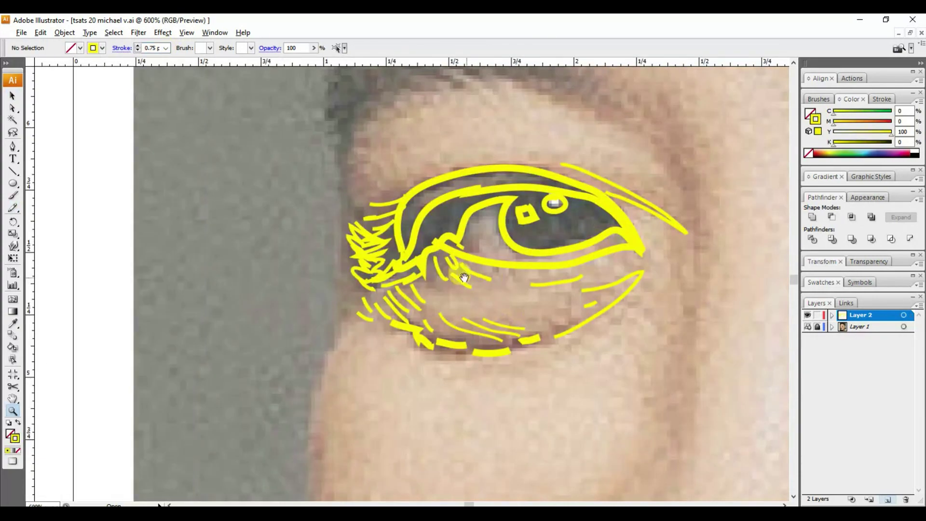
{"action": "key", "text": "n"}
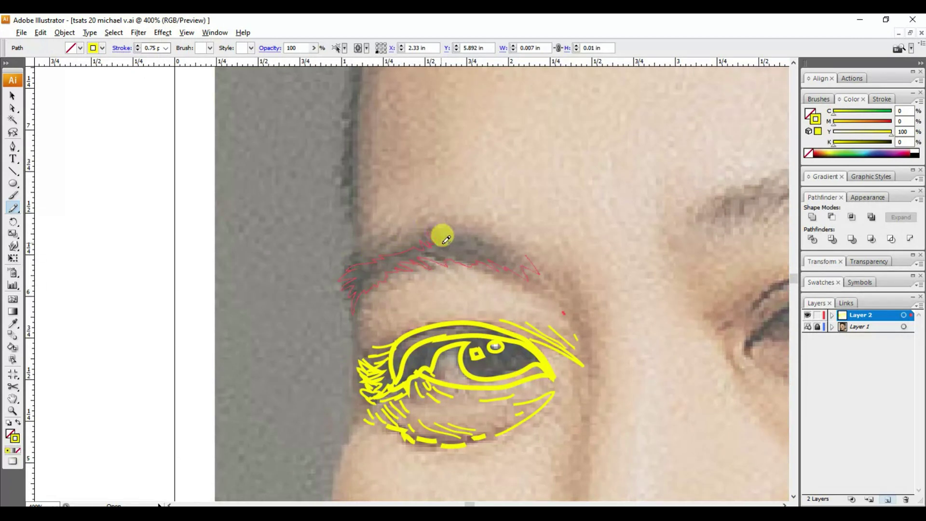
{"action": "mouse_move", "coordinate": [504, 238]}
{"action": "left_mouse_down"}
{"action": "mouse_move", "coordinate": [516, 238]}
{"action": "mouse_move", "coordinate": [554, 313]}
{"action": "left_mouse_up"}
{"action": "left_click_drag", "start_coordinate": [555, 273], "coordinate": [589, 342]}
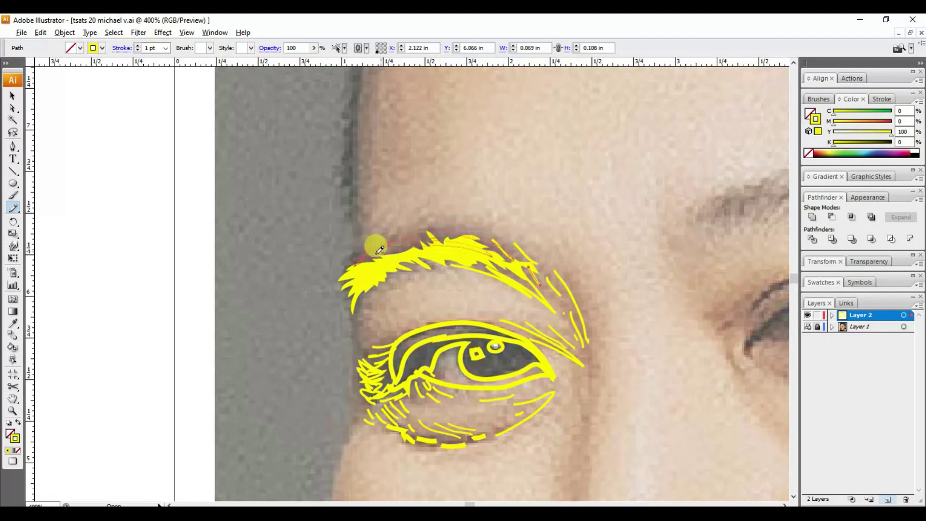
{"action": "left_click_drag", "start_coordinate": [379, 250], "coordinate": [355, 264]}
- Add hatch strokes between the left eye and the nose bridge and beneath the lower lid
{"action": "scroll", "coordinate": [367, 260], "scroll_direction": "down", "scroll_amount": 2}
{"action": "scroll", "coordinate": [366, 260], "scroll_direction": "right", "scroll_amount": 1}
{"action": "left_click_drag", "start_coordinate": [567, 323], "coordinate": [565, 303]}
{"action": "left_click_drag", "start_coordinate": [507, 310], "coordinate": [584, 168]}
{"action": "left_click_drag", "start_coordinate": [529, 211], "coordinate": [490, 207]}
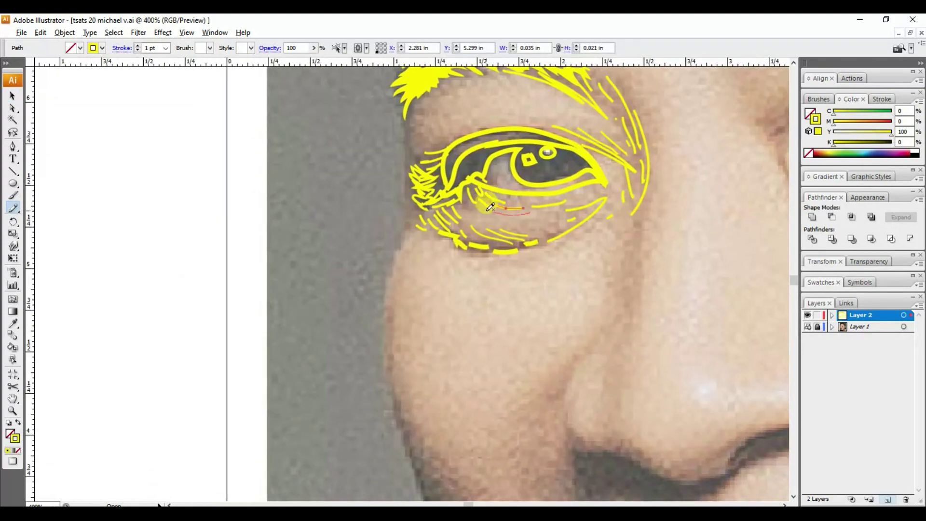
{"action": "scroll", "coordinate": [520, 236], "scroll_direction": "left", "scroll_amount": 2}
- Trace the upper lash line, iris and ragged lower lashes of the photo's right eye with a 2 pt stroke
{"action": "scroll", "coordinate": [502, 236], "scroll_direction": "right", "scroll_amount": 8}
{"action": "scroll", "coordinate": [463, 243], "scroll_direction": "left", "scroll_amount": 1}
{"action": "key", "text": "v"}
{"action": "key", "text": "n"}
{"action": "scroll", "coordinate": [386, 260], "scroll_direction": "right", "scroll_amount": 2}
{"action": "left_click_drag", "start_coordinate": [372, 284], "coordinate": [363, 270]}
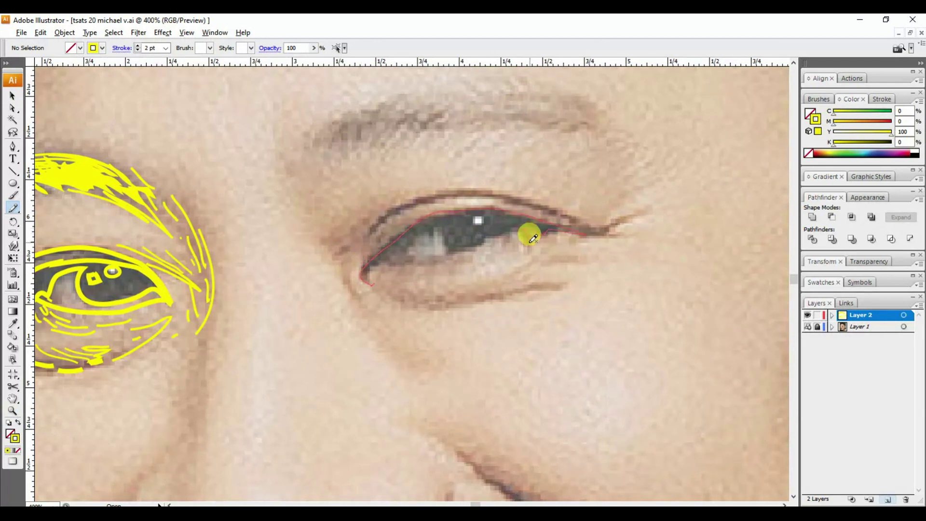
{"action": "left_click_drag", "start_coordinate": [380, 260], "coordinate": [379, 263]}
- Copy the two pupil highlight shapes from the left eye into the right eye's iris
{"action": "key", "text": "v"}
{"action": "left_click", "coordinate": [110, 275]}
{"action": "left_click", "coordinate": [112, 276], "text": "shift"}
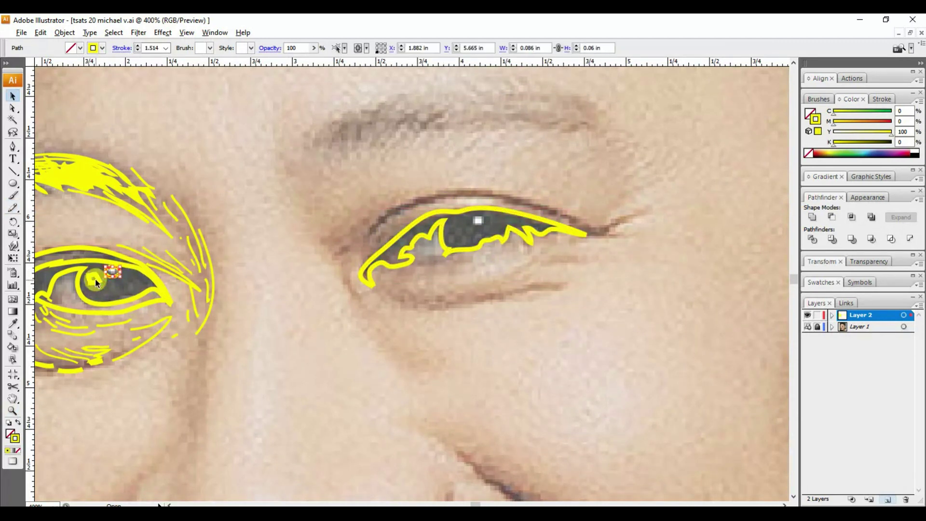
{"action": "left_click_drag", "start_coordinate": [476, 225], "coordinate": [477, 226]}
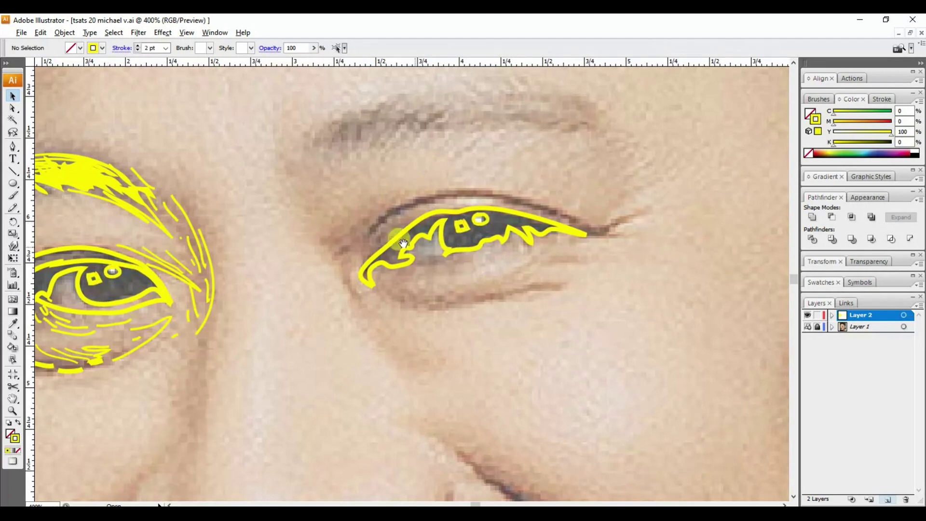
- Trace the upper-lid crease of the right eye and draw broken strokes along the lower lid and eye bag
{"action": "scroll", "coordinate": [435, 217], "scroll_direction": "up", "scroll_amount": 2}
{"action": "key", "text": "n"}
{"action": "mouse_move", "coordinate": [369, 253]}
{"action": "left_mouse_down"}
{"action": "mouse_move", "coordinate": [449, 212]}
{"action": "mouse_move", "coordinate": [616, 246]}
{"action": "mouse_move", "coordinate": [625, 236]}
{"action": "left_mouse_up"}
{"action": "left_click", "coordinate": [616, 325], "text": "ctrl"}
{"action": "left_click_drag", "start_coordinate": [584, 261], "coordinate": [610, 258]}
{"action": "left_click_drag", "start_coordinate": [550, 265], "coordinate": [579, 265]}
{"action": "left_click_drag", "start_coordinate": [540, 284], "coordinate": [579, 279]}
{"action": "left_click_drag", "start_coordinate": [521, 284], "coordinate": [533, 280]}
{"action": "mouse_move", "coordinate": [520, 297]}
{"action": "left_mouse_down"}
{"action": "mouse_move", "coordinate": [533, 291]}
{"action": "mouse_move", "coordinate": [468, 321]}
{"action": "mouse_move", "coordinate": [415, 323]}
{"action": "left_mouse_up"}
- Draw short strokes at the right eye's inner corner and crow's-feet lines at its outer corner
{"action": "left_click_drag", "start_coordinate": [393, 313], "coordinate": [386, 311]}
{"action": "left_click_drag", "start_coordinate": [381, 290], "coordinate": [375, 301]}
{"action": "mouse_move", "coordinate": [470, 269]}
{"action": "left_mouse_down"}
{"action": "mouse_move", "coordinate": [511, 277]}
{"action": "mouse_move", "coordinate": [504, 265]}
{"action": "mouse_move", "coordinate": [501, 287]}
{"action": "left_mouse_up"}
{"action": "left_click_drag", "start_coordinate": [625, 211], "coordinate": [591, 239]}
{"action": "left_click_drag", "start_coordinate": [646, 224], "coordinate": [610, 245]}
{"action": "left_click_drag", "start_coordinate": [644, 258], "coordinate": [612, 263]}
{"action": "left_click_drag", "start_coordinate": [497, 308], "coordinate": [511, 303]}
- Hatch the inner lid of the right eye and add 1 pt crease strokes running from its inner corner onto the cheek
{"action": "left_click_drag", "start_coordinate": [412, 212], "coordinate": [321, 266]}
{"action": "mouse_move", "coordinate": [396, 232]}
{"action": "left_mouse_down"}
{"action": "mouse_move", "coordinate": [333, 278]}
{"action": "mouse_move", "coordinate": [352, 282]}
{"action": "left_mouse_up"}
{"action": "left_click_drag", "start_coordinate": [337, 288], "coordinate": [335, 302]}
{"action": "mouse_move", "coordinate": [360, 289]}
{"action": "left_mouse_down"}
{"action": "mouse_move", "coordinate": [368, 323]}
{"action": "mouse_move", "coordinate": [436, 377]}
{"action": "left_mouse_up"}
{"action": "left_click_drag", "start_coordinate": [393, 369], "coordinate": [416, 382]}
{"action": "left_click_drag", "start_coordinate": [395, 383], "coordinate": [424, 386]}
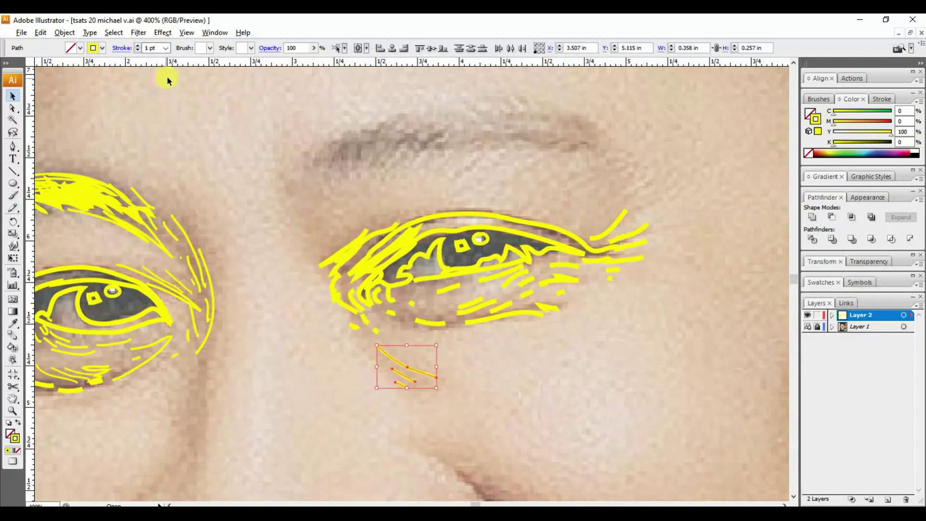
- Trace the right eyebrow with jagged 1 pt hair strokes and add short marks between its inner end and the eye
{"action": "scroll", "coordinate": [452, 226], "scroll_direction": "down", "scroll_amount": 3}
{"action": "scroll", "coordinate": [453, 226], "scroll_direction": "up", "scroll_amount": 2}
{"action": "key", "text": "n"}
{"action": "mouse_move", "coordinate": [394, 217]}
{"action": "left_mouse_down"}
{"action": "mouse_move", "coordinate": [499, 189]}
{"action": "mouse_move", "coordinate": [653, 226]}
{"action": "left_mouse_up"}
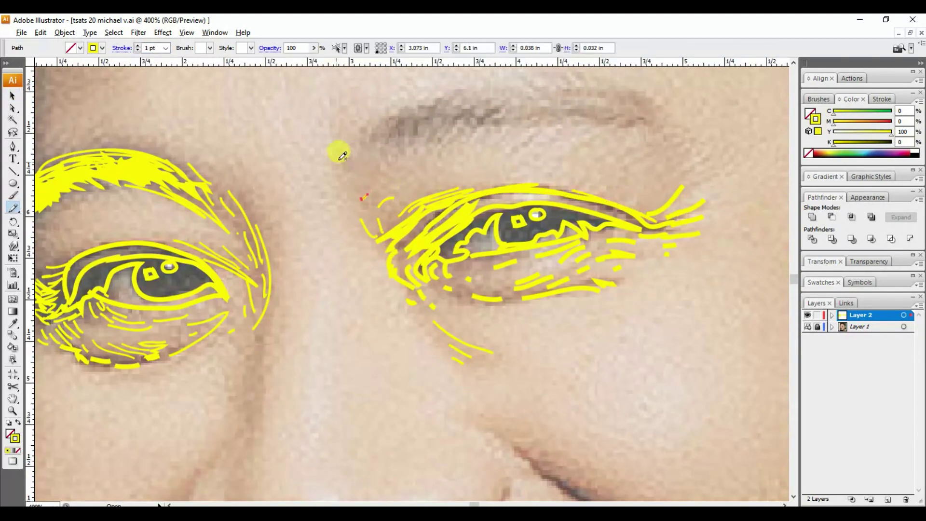
{"action": "mouse_move", "coordinate": [394, 124]}
{"action": "left_mouse_down"}
{"action": "mouse_move", "coordinate": [508, 135]}
{"action": "mouse_move", "coordinate": [563, 147]}
{"action": "mouse_move", "coordinate": [544, 127]}
{"action": "mouse_move", "coordinate": [595, 155]}
{"action": "mouse_move", "coordinate": [516, 104]}
{"action": "left_mouse_up"}
{"action": "key", "text": "ctrl+shift+a"}
{"action": "left_click_drag", "start_coordinate": [437, 127], "coordinate": [447, 134]}
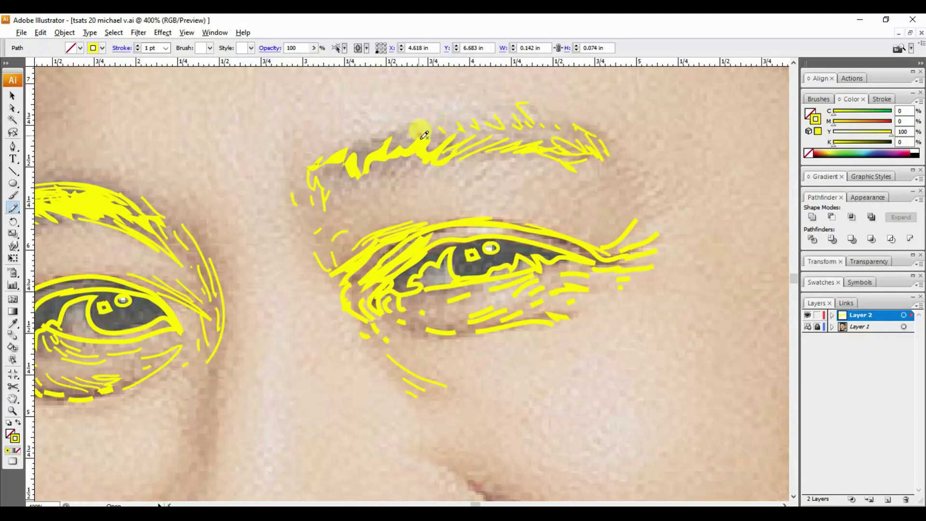
{"action": "left_click_drag", "start_coordinate": [375, 144], "coordinate": [425, 124]}
{"action": "mouse_move", "coordinate": [338, 169]}
{"action": "left_mouse_down"}
{"action": "mouse_move", "coordinate": [415, 130]}
{"action": "mouse_move", "coordinate": [386, 190]}
{"action": "left_mouse_up"}
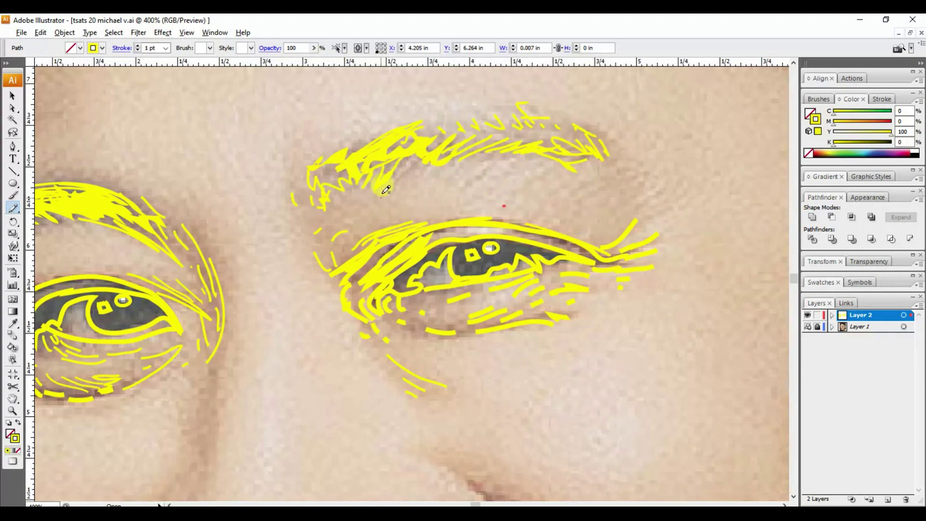
- Hatch beneath the right eyebrow, around its outer end and at the inner corner of the eye with short strokes
{"action": "key", "text": "ctrl+minus"}
{"action": "key", "text": "ctrl+plus"}
{"action": "left_click_drag", "start_coordinate": [288, 205], "coordinate": [376, 217]}
{"action": "key", "text": "v"}
{"action": "key", "text": "Delete"}
{"action": "key", "text": "n"}
{"action": "left_click_drag", "start_coordinate": [545, 195], "coordinate": [593, 174]}
{"action": "left_click_drag", "start_coordinate": [579, 226], "coordinate": [634, 212]}
{"action": "left_click_drag", "start_coordinate": [297, 231], "coordinate": [340, 303]}
{"action": "left_click_drag", "start_coordinate": [357, 286], "coordinate": [368, 301]}
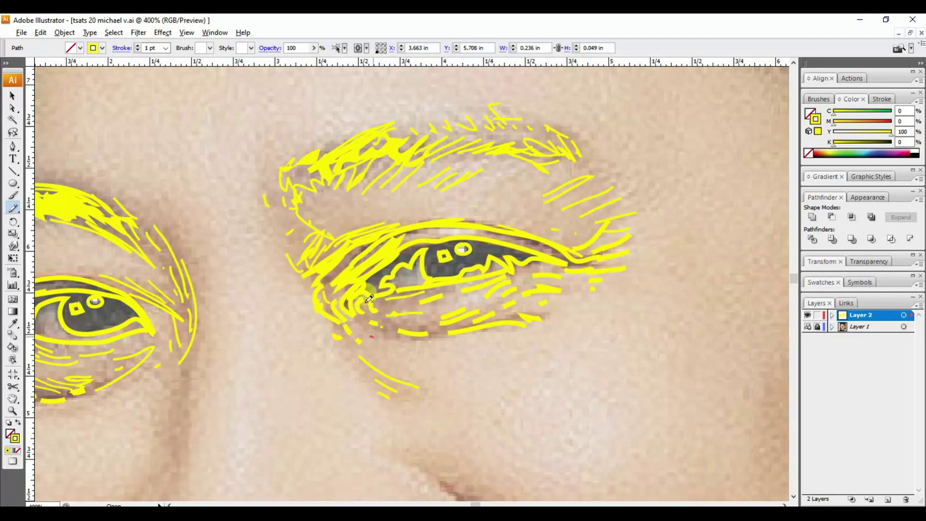
- Select all the artwork together with the photo and continue with it in the newer Illustrator version
{"action": "key", "text": "z"}
{"action": "left_click", "coordinate": [362, 279]}
{"action": "left_click", "coordinate": [222, 320]}
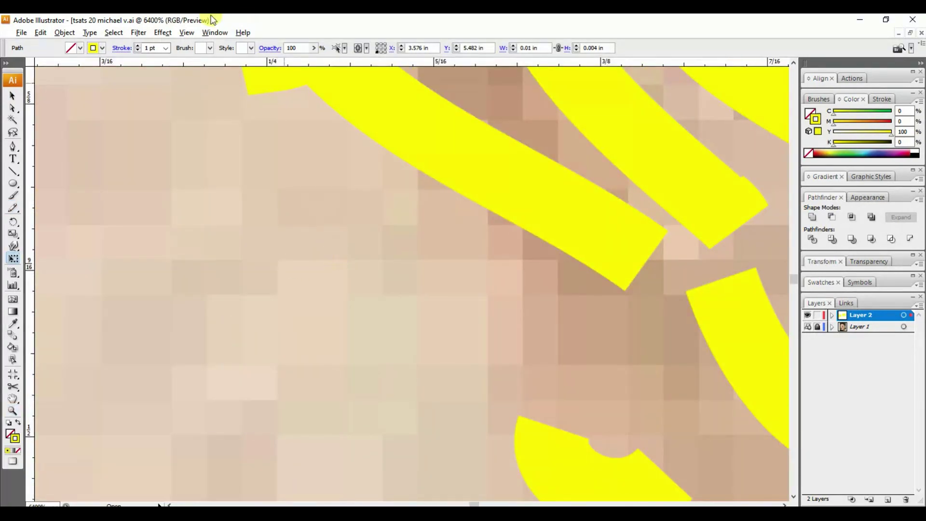
{"action": "left_click", "coordinate": [388, 304], "text": "alt"}
{"action": "key", "text": "ctrl+minus"}
{"action": "key", "text": "ctrl+minus"}
{"action": "key", "text": "v"}
{"action": "key", "text": "ctrl+a"}
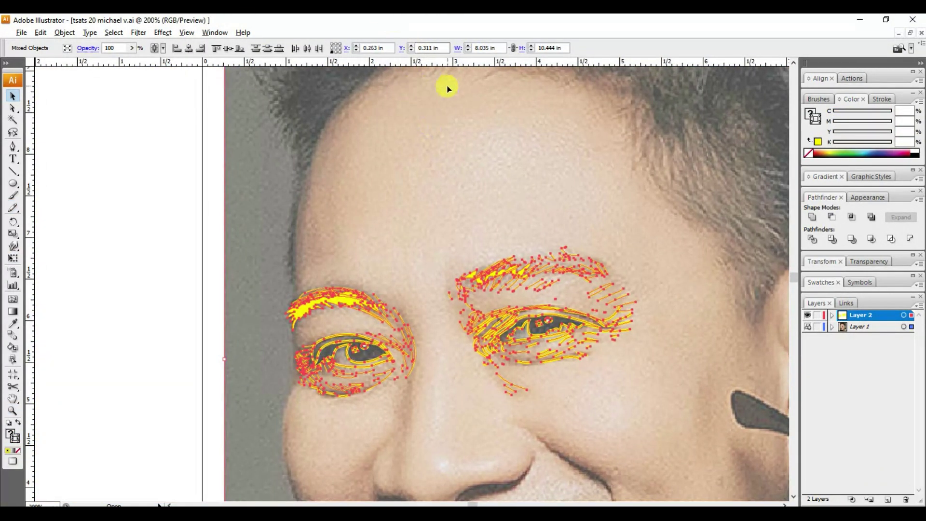
{"action": "left_click", "coordinate": [256, 314]}
{"action": "left_click", "coordinate": [438, 292]}
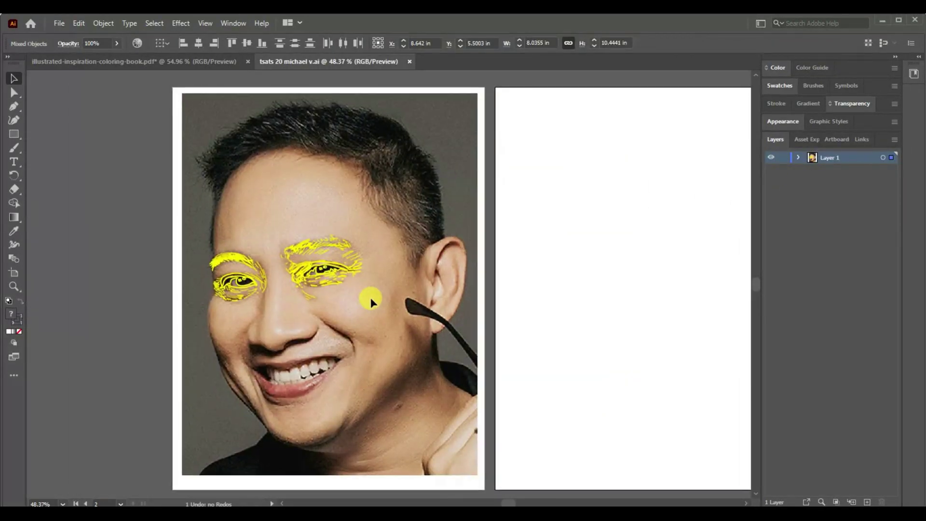
- Move the photo onto a new layer below the yellow drawing and make that layer a locked, dimmed template
{"action": "key", "text": "Delete"}
{"action": "left_click", "coordinate": [867, 503]}
{"action": "key", "text": "ctrl+v"}
{"action": "left_click_drag", "start_coordinate": [839, 157], "coordinate": [862, 169]}
{"action": "double_click", "coordinate": [862, 170]}
{"action": "left_click", "coordinate": [408, 261]}
{"action": "key", "text": "Return"}
- Draw 1 pt contour strokes down the left side of the nose bridge
{"action": "key", "text": "z"}
{"action": "left_click_drag", "start_coordinate": [232, 192], "coordinate": [412, 279]}
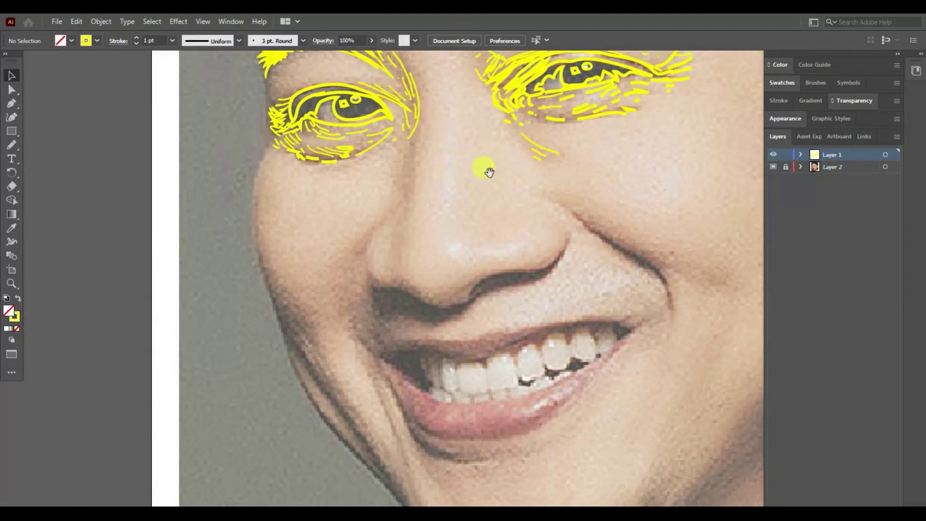
{"action": "left_click_drag", "start_coordinate": [413, 101], "coordinate": [408, 174]}
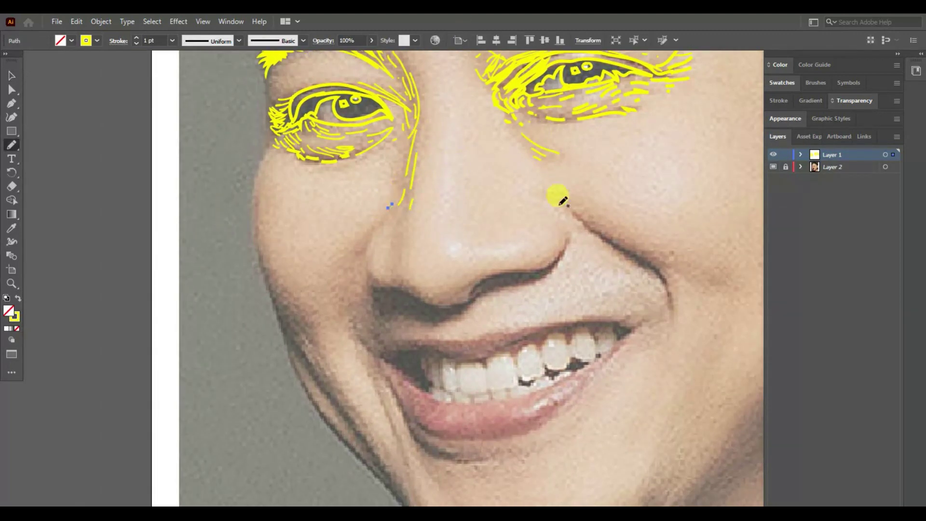
- Change the drawing layer's selection colour to red in its layer options
{"action": "double_click", "coordinate": [857, 157]}
{"action": "left_click", "coordinate": [445, 238]}
{"action": "left_click", "coordinate": [438, 345]}
{"action": "left_click", "coordinate": [466, 314]}
- Trace the nose's lower contour and nostril wings, outline the shadow beneath and turn it into a solid yellow fill
{"action": "mouse_move", "coordinate": [413, 261]}
{"action": "left_mouse_down"}
{"action": "mouse_move", "coordinate": [406, 240]}
{"action": "mouse_move", "coordinate": [372, 234]}
{"action": "mouse_move", "coordinate": [399, 283]}
{"action": "mouse_move", "coordinate": [476, 275]}
{"action": "mouse_move", "coordinate": [560, 217]}
{"action": "mouse_move", "coordinate": [580, 255]}
{"action": "left_mouse_up"}
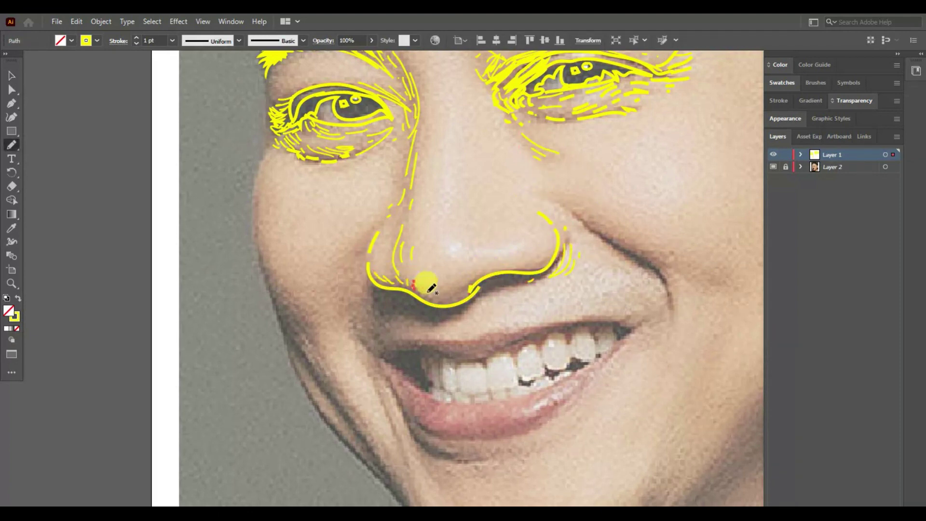
{"action": "left_click_drag", "start_coordinate": [427, 291], "coordinate": [493, 268]}
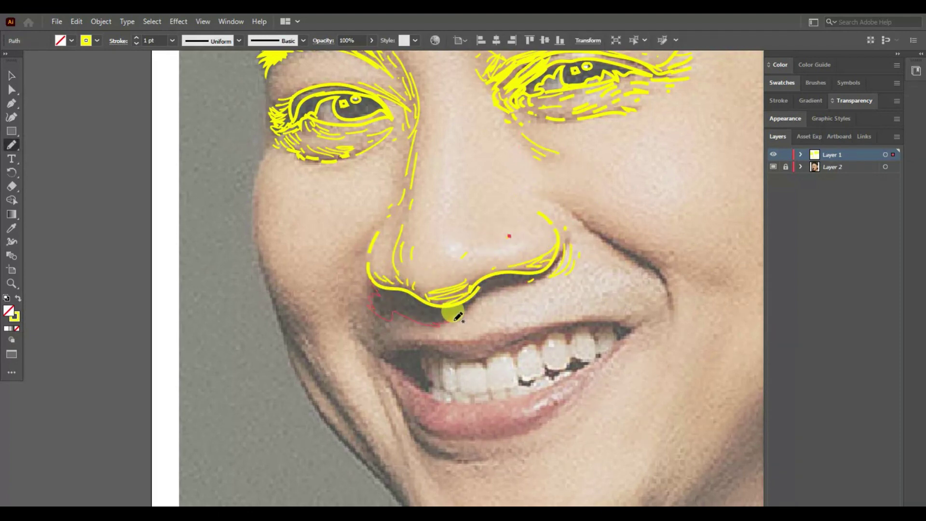
{"action": "left_click_drag", "start_coordinate": [477, 285], "coordinate": [413, 273]}
{"action": "key", "text": "shift+x"}
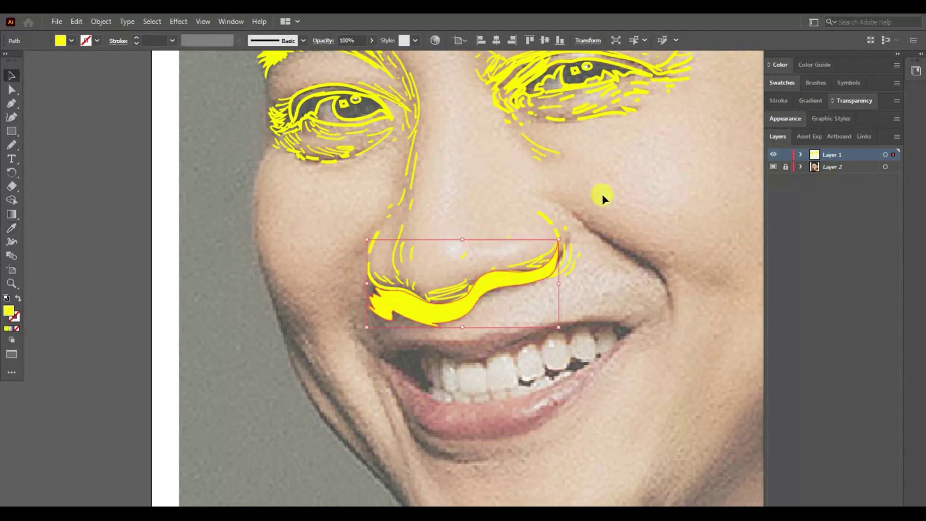
{"action": "key", "text": "v"}
{"action": "scroll", "coordinate": [531, 241], "scroll_direction": "left", "scroll_amount": 1}
{"action": "left_click", "coordinate": [453, 223]}
- Set the stroke weight to 0.75 pt and hatch the shading on the nose tip, right nostril wing and bridge
{"action": "key", "text": "n"}
{"action": "left_click", "coordinate": [171, 40]}
{"action": "left_click", "coordinate": [188, 79]}
{"action": "left_click_drag", "start_coordinate": [583, 216], "coordinate": [573, 201]}
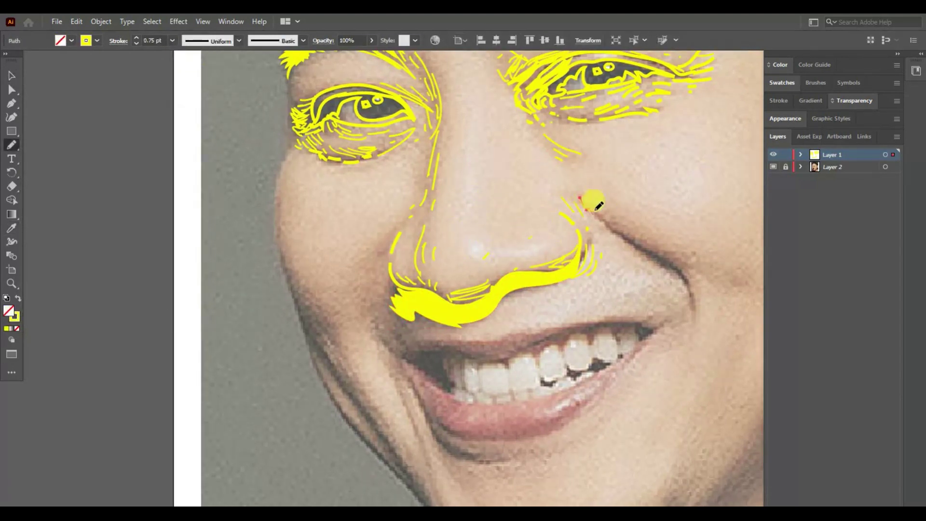
{"action": "left_click_drag", "start_coordinate": [421, 203], "coordinate": [525, 251]}
{"action": "left_click_drag", "start_coordinate": [447, 270], "coordinate": [452, 275]}
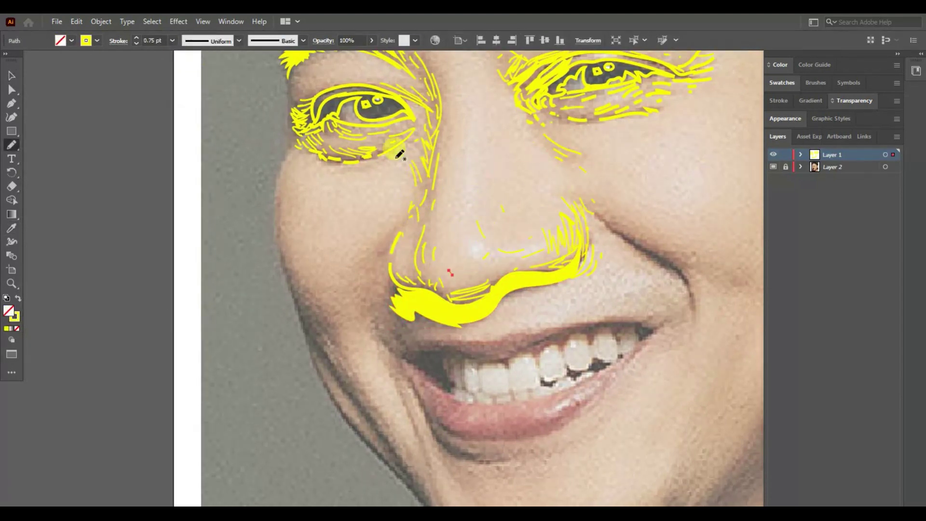
- Add more fine hatch strokes beside both nostrils, on the nose bridge and below the right eye's inner corner
{"action": "left_click", "coordinate": [11, 76]}
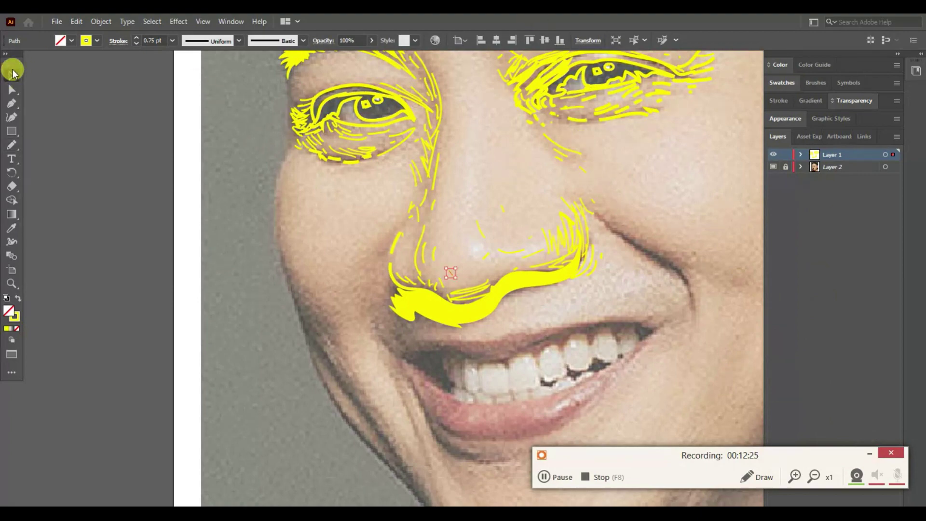
{"action": "left_click_drag", "start_coordinate": [590, 170], "coordinate": [647, 244]}
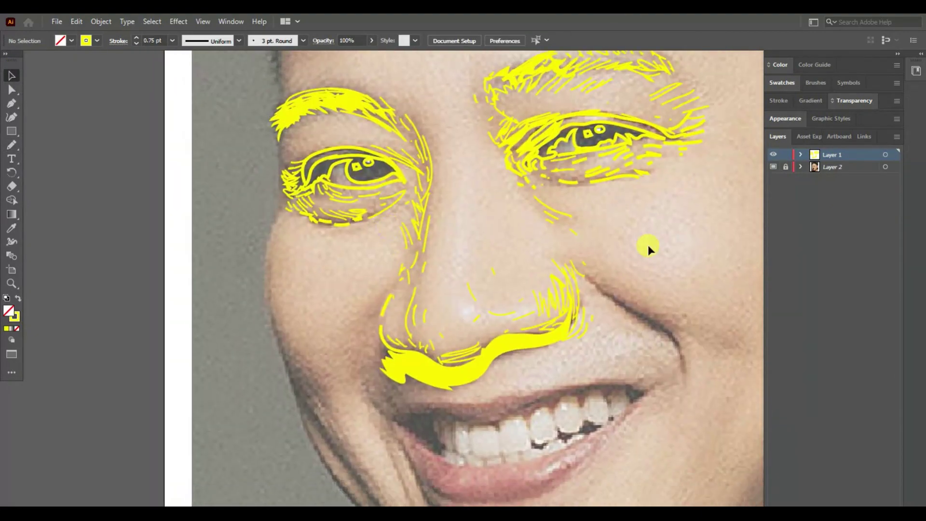
{"action": "left_click_drag", "start_coordinate": [496, 221], "coordinate": [547, 334]}
{"action": "key", "text": "n"}
{"action": "left_click_drag", "start_coordinate": [461, 225], "coordinate": [477, 253]}
{"action": "left_click_drag", "start_coordinate": [576, 214], "coordinate": [562, 238]}
{"action": "left_click_drag", "start_coordinate": [482, 338], "coordinate": [469, 238]}
{"action": "left_click_drag", "start_coordinate": [600, 213], "coordinate": [607, 222]}
{"action": "left_click_drag", "start_coordinate": [420, 356], "coordinate": [420, 253]}
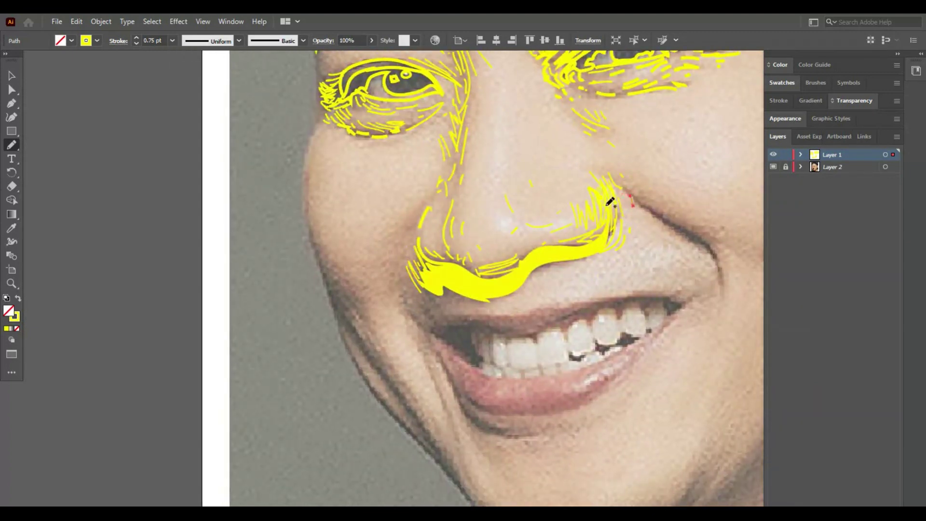
{"action": "left_click_drag", "start_coordinate": [610, 201], "coordinate": [639, 170]}
- Hatch the left corner of the mouth and outline the upper and lower lips with a 2 pt stroke
{"action": "left_click_drag", "start_coordinate": [445, 265], "coordinate": [466, 292]}
{"action": "left_click_drag", "start_coordinate": [565, 270], "coordinate": [468, 238]}
{"action": "left_click_drag", "start_coordinate": [376, 247], "coordinate": [448, 244]}
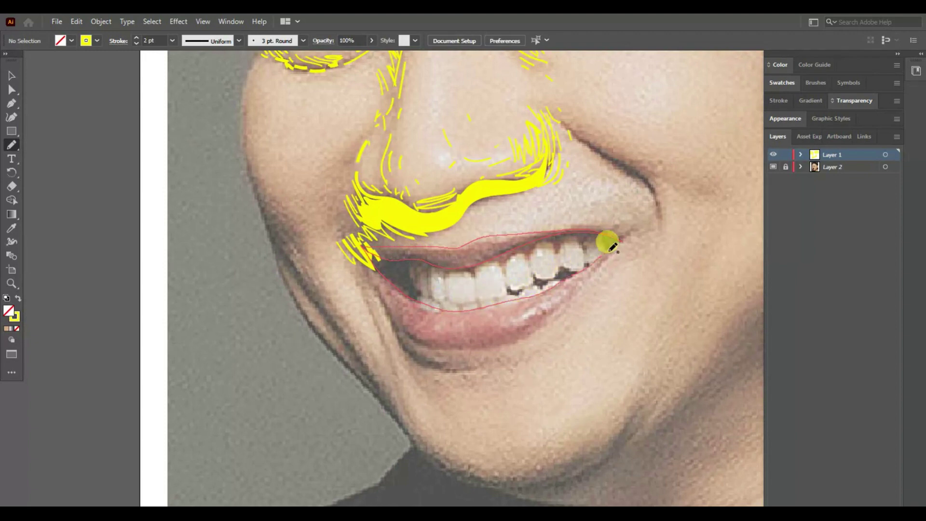
{"action": "left_click_drag", "start_coordinate": [380, 291], "coordinate": [386, 294]}
- Cut the lower-lip outline near the left mouth corner with the Scissors tool and rework the loose segment
{"action": "key", "text": "v"}
{"action": "left_click", "coordinate": [155, 79]}
{"action": "left_click", "coordinate": [427, 315]}
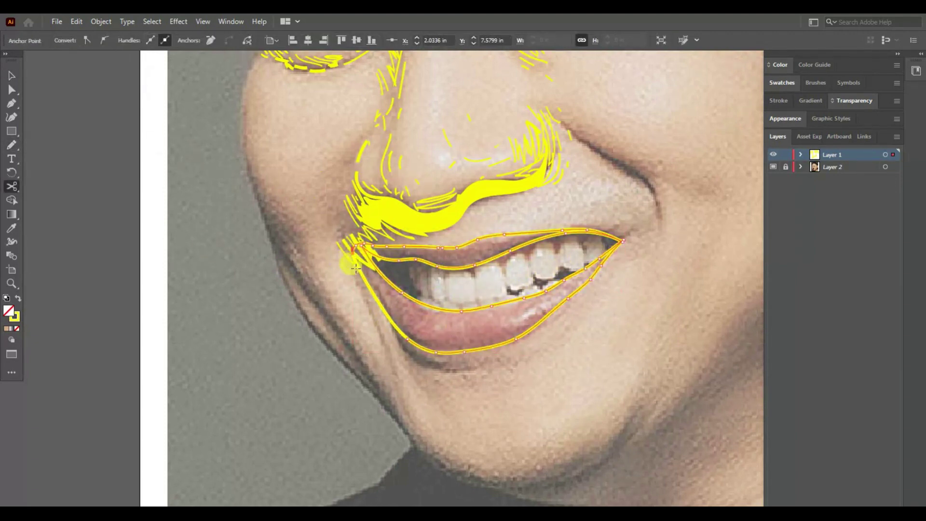
{"action": "left_click", "coordinate": [357, 310]}
{"action": "left_click", "coordinate": [390, 315]}
{"action": "left_click", "coordinate": [12, 89]}
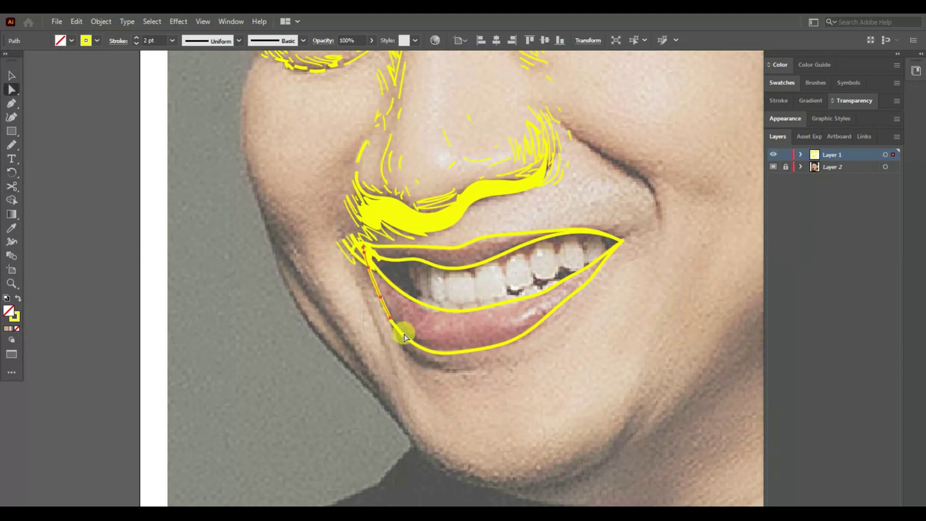
- Select the lip outlines and set their stroke weight to 3 pt
{"action": "left_click", "coordinate": [412, 278]}
{"action": "left_click", "coordinate": [779, 100]}
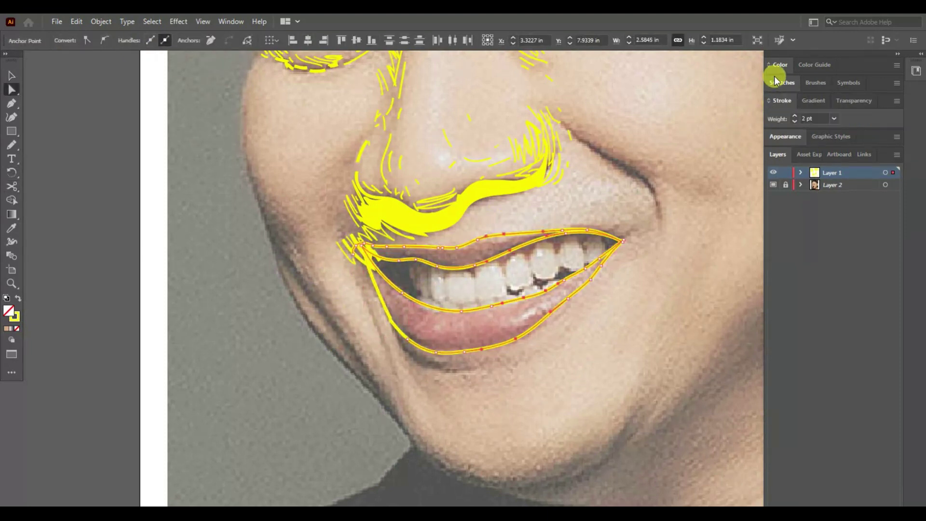
{"action": "left_click", "coordinate": [847, 118]}
{"action": "left_click", "coordinate": [864, 197]}
{"action": "left_click", "coordinate": [616, 145]}
- Trace the gum line and the left-hand teeth with a 3 pt stroke and fill the dark area above them
{"action": "key", "text": "z"}
{"action": "mouse_move", "coordinate": [496, 294]}
{"action": "left_mouse_down"}
{"action": "mouse_move", "coordinate": [463, 293]}
{"action": "mouse_move", "coordinate": [504, 293]}
{"action": "left_mouse_up"}
{"action": "scroll", "coordinate": [501, 253], "scroll_direction": "up", "scroll_amount": 2}
{"action": "key", "text": "n"}
{"action": "left_click_drag", "start_coordinate": [413, 253], "coordinate": [420, 272]}
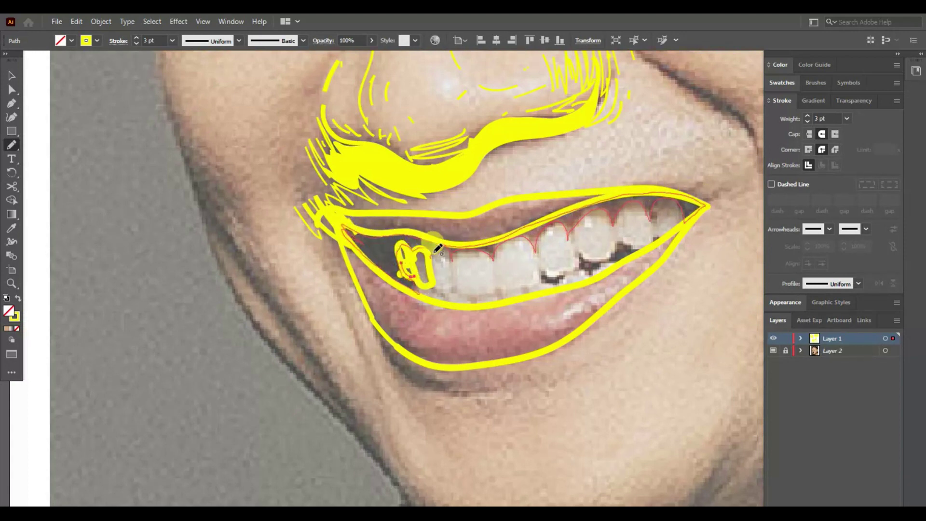
{"action": "mouse_move", "coordinate": [449, 247]}
{"action": "left_mouse_down"}
{"action": "mouse_move", "coordinate": [456, 290]}
{"action": "mouse_move", "coordinate": [489, 250]}
{"action": "left_mouse_up"}
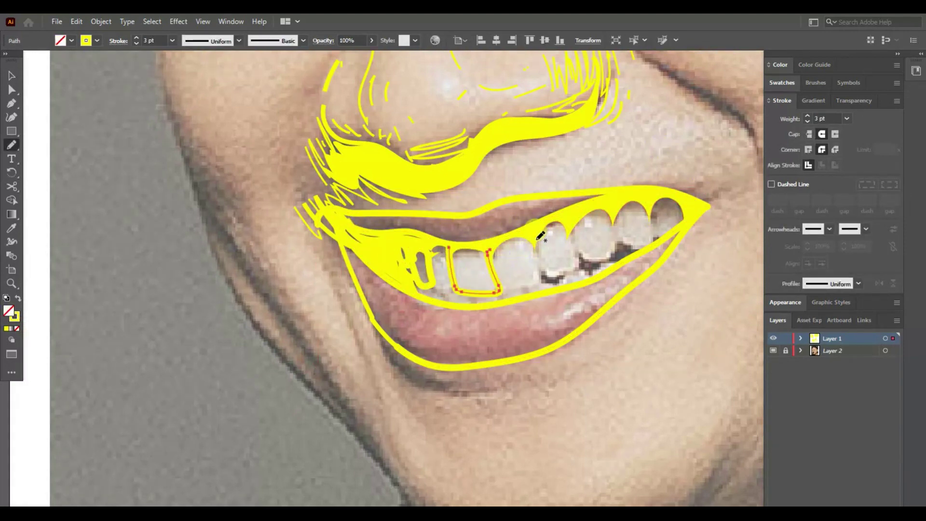
- Outline the remaining teeth and fill the dark gaps between the upper teeth and the lower lip in yellow
{"action": "mouse_move", "coordinate": [543, 271]}
{"action": "left_mouse_down"}
{"action": "mouse_move", "coordinate": [568, 224]}
{"action": "mouse_move", "coordinate": [582, 251]}
{"action": "left_mouse_up"}
{"action": "key", "text": "v"}
{"action": "left_click", "coordinate": [581, 252]}
{"action": "key", "text": "n"}
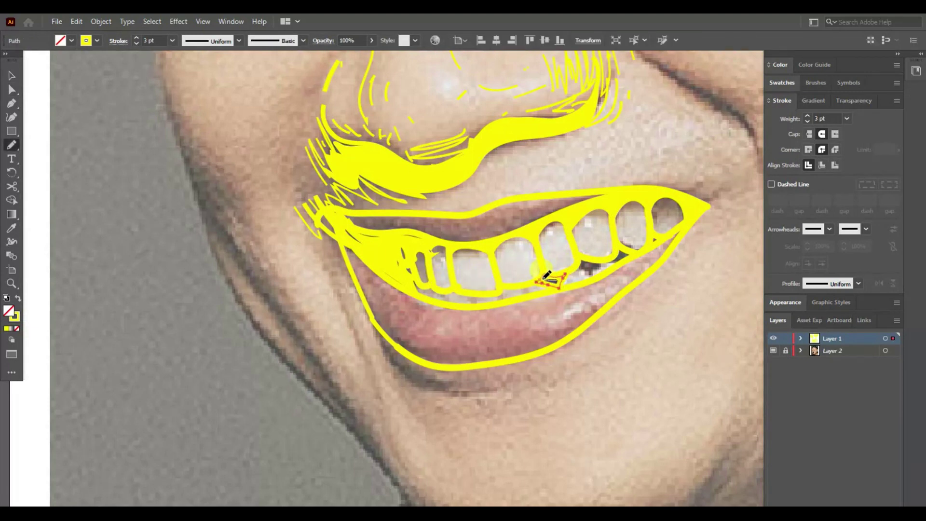
{"action": "key", "text": "shift+x"}
{"action": "left_click_drag", "start_coordinate": [630, 249], "coordinate": [586, 270]}
{"action": "mouse_move", "coordinate": [495, 290]}
{"action": "left_mouse_down"}
{"action": "mouse_move", "coordinate": [470, 251]}
{"action": "mouse_move", "coordinate": [501, 295]}
{"action": "left_mouse_up"}
{"action": "key", "text": "shift+x"}
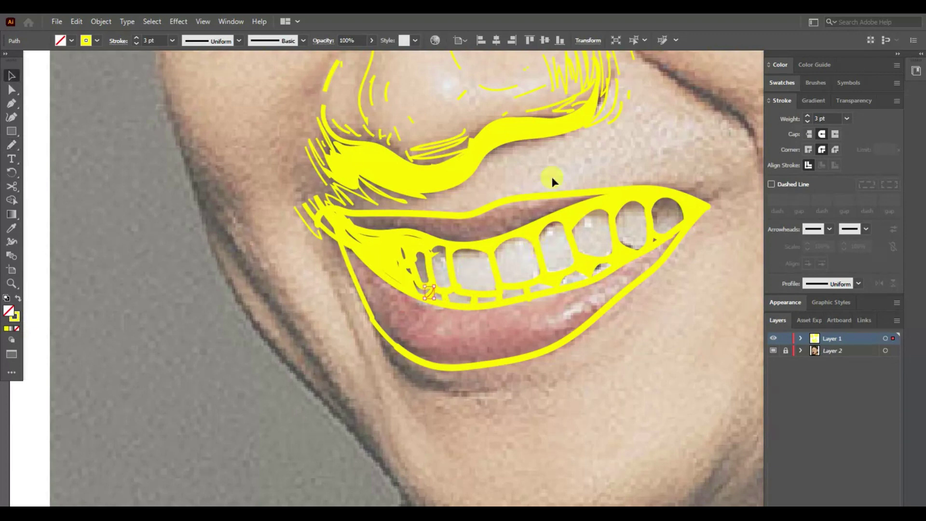
- Hatch the upper lip with fine 1 pt Pencil strokes along its right and left sides
{"action": "left_click", "coordinate": [552, 181]}
{"action": "key", "text": "n"}
{"action": "left_click_drag", "start_coordinate": [591, 200], "coordinate": [511, 223]}
{"action": "left_click_drag", "start_coordinate": [408, 217], "coordinate": [349, 223]}
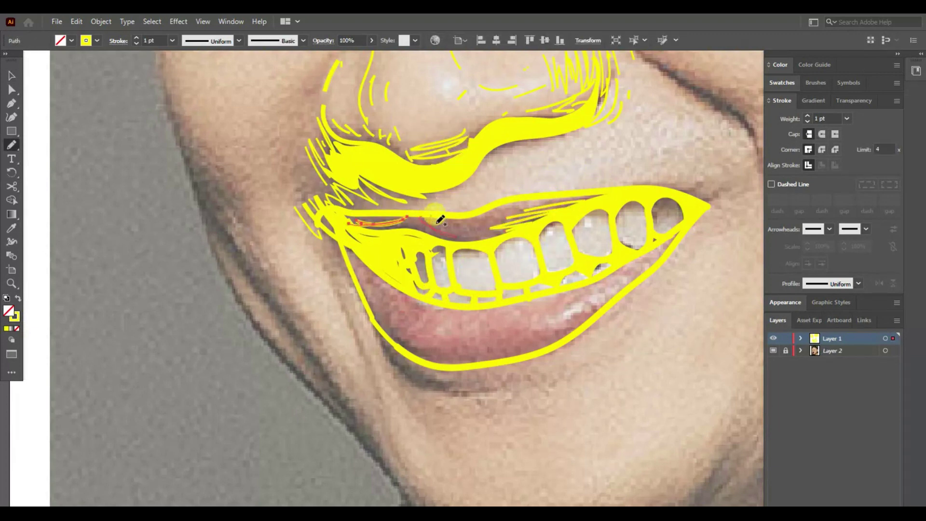
- Shade the lower lip with short hatch strokes and draw a filled yellow shadow beneath its left side
{"action": "scroll", "coordinate": [399, 226], "scroll_direction": "down", "scroll_amount": 3}
{"action": "mouse_move", "coordinate": [542, 268]}
{"action": "left_mouse_down"}
{"action": "mouse_move", "coordinate": [550, 258]}
{"action": "mouse_move", "coordinate": [455, 294]}
{"action": "left_mouse_up"}
{"action": "left_click_drag", "start_coordinate": [412, 253], "coordinate": [424, 273]}
{"action": "mouse_move", "coordinate": [583, 238]}
{"action": "left_mouse_down"}
{"action": "mouse_move", "coordinate": [586, 285]}
{"action": "mouse_move", "coordinate": [588, 251]}
{"action": "left_mouse_up"}
{"action": "left_click_drag", "start_coordinate": [391, 303], "coordinate": [389, 270]}
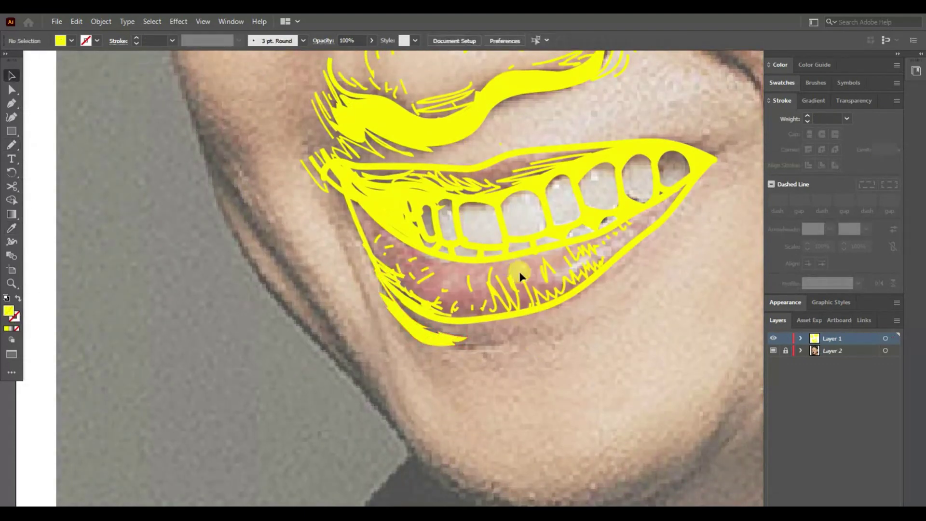
- Add 1 pt strokes under the lower lip, at the right mouth corner and along the left cheek fold down to the chin
{"action": "left_click_drag", "start_coordinate": [477, 337], "coordinate": [492, 327]}
{"action": "left_click_drag", "start_coordinate": [569, 328], "coordinate": [601, 281]}
{"action": "left_click_drag", "start_coordinate": [673, 138], "coordinate": [672, 138]}
{"action": "left_click_drag", "start_coordinate": [440, 361], "coordinate": [451, 374]}
{"action": "left_click_drag", "start_coordinate": [456, 407], "coordinate": [468, 401]}
{"action": "left_click_drag", "start_coordinate": [346, 235], "coordinate": [405, 403]}
{"action": "left_click_drag", "start_coordinate": [367, 357], "coordinate": [375, 368]}
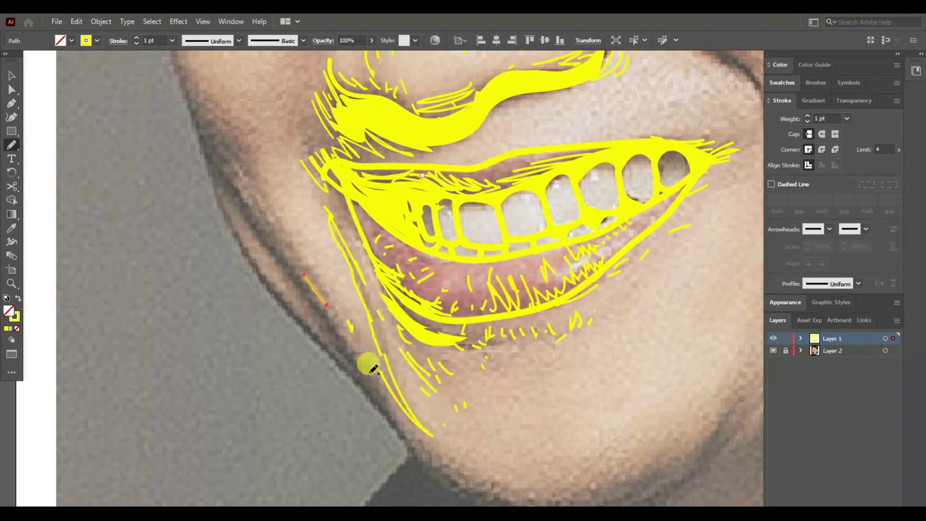
- Trace the smile fold from the right nostril down past the mouth corner with broken 2 pt strokes
{"action": "key", "text": "z"}
{"action": "left_click", "coordinate": [312, 193], "text": "alt"}
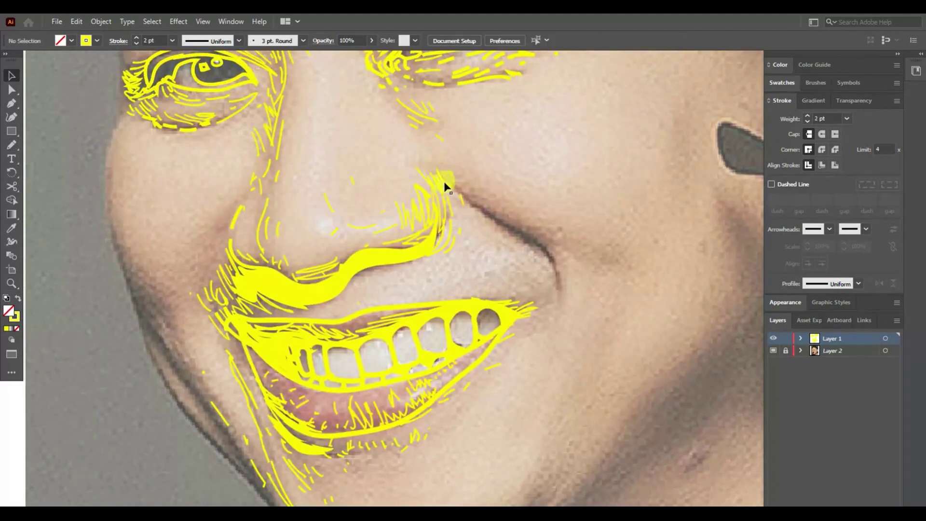
{"action": "left_click_drag", "start_coordinate": [563, 317], "coordinate": [563, 319]}
{"action": "key", "text": "v"}
{"action": "left_click", "coordinate": [506, 250]}
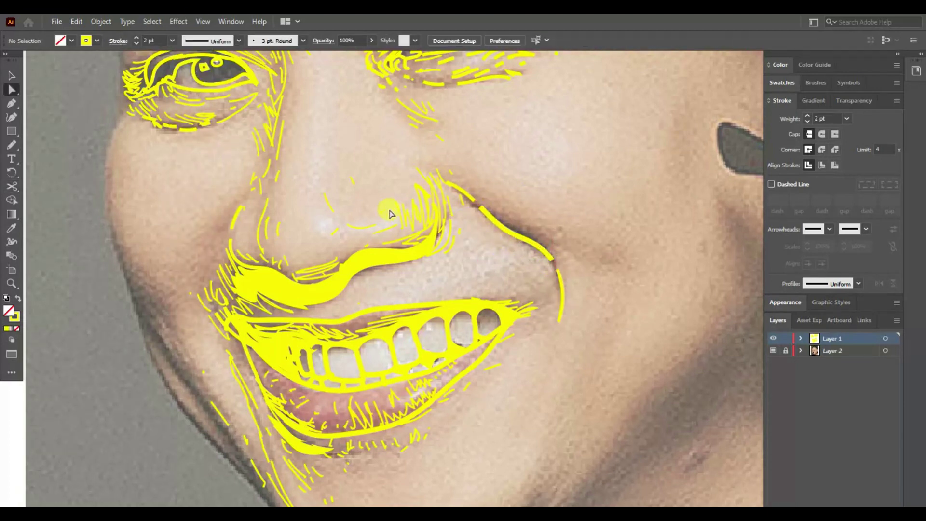
- Hatch around the right smile fold, the right cheek and the area beside the left nostril with 1 pt strokes
{"action": "left_click_drag", "start_coordinate": [281, 222], "coordinate": [324, 224]}
{"action": "mouse_move", "coordinate": [590, 239]}
{"action": "left_mouse_down"}
{"action": "mouse_move", "coordinate": [616, 248]}
{"action": "mouse_move", "coordinate": [602, 326]}
{"action": "left_mouse_up"}
{"action": "scroll", "coordinate": [627, 319], "scroll_direction": "down", "scroll_amount": 2}
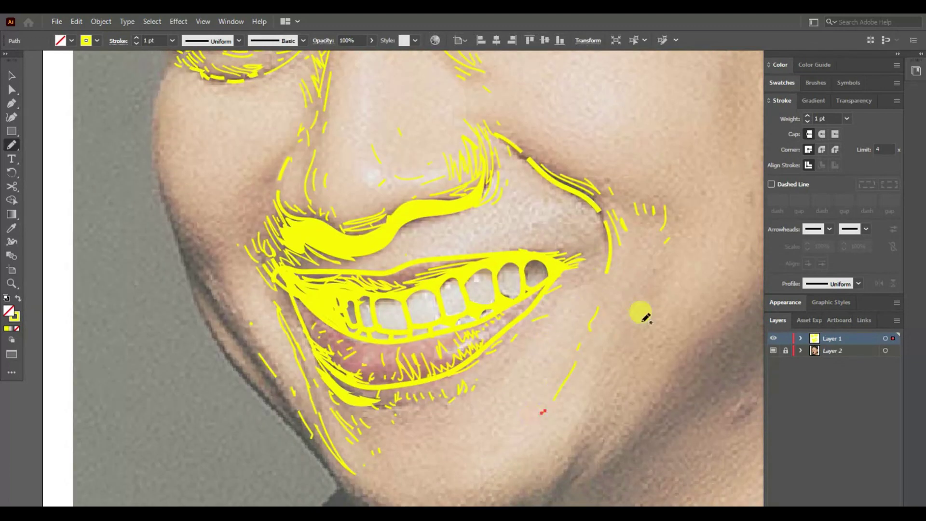
{"action": "scroll", "coordinate": [627, 299], "scroll_direction": "down", "scroll_amount": 1}
{"action": "mouse_move", "coordinate": [272, 138]}
{"action": "left_mouse_down"}
{"action": "mouse_move", "coordinate": [326, 179]}
{"action": "mouse_move", "coordinate": [358, 221]}
{"action": "mouse_move", "coordinate": [386, 227]}
{"action": "left_mouse_up"}
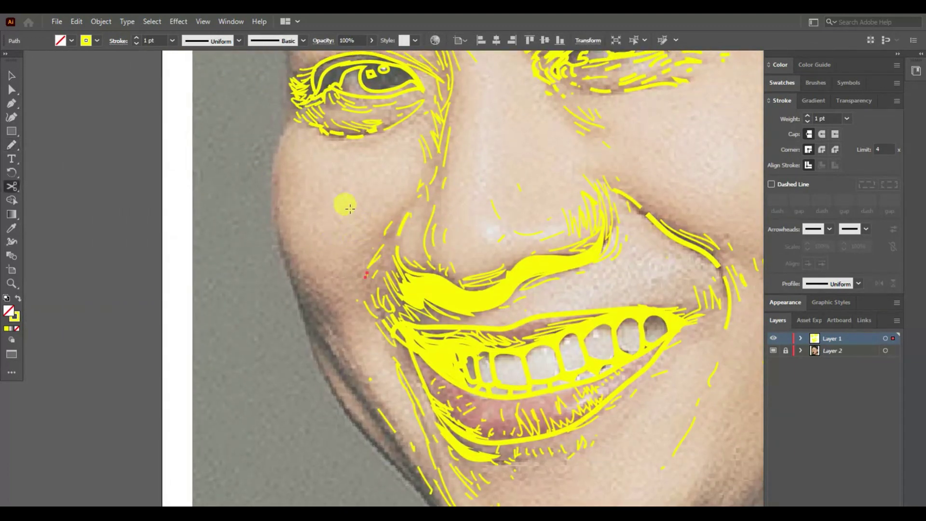
- Outline the left side of the face from the eyebrow down around the chin with a 3 pt stroke
{"action": "key", "text": "ctrl+shift+a"}
{"action": "key", "text": "z"}
{"action": "left_click_drag", "start_coordinate": [520, 305], "coordinate": [431, 213]}
{"action": "key", "text": "b"}
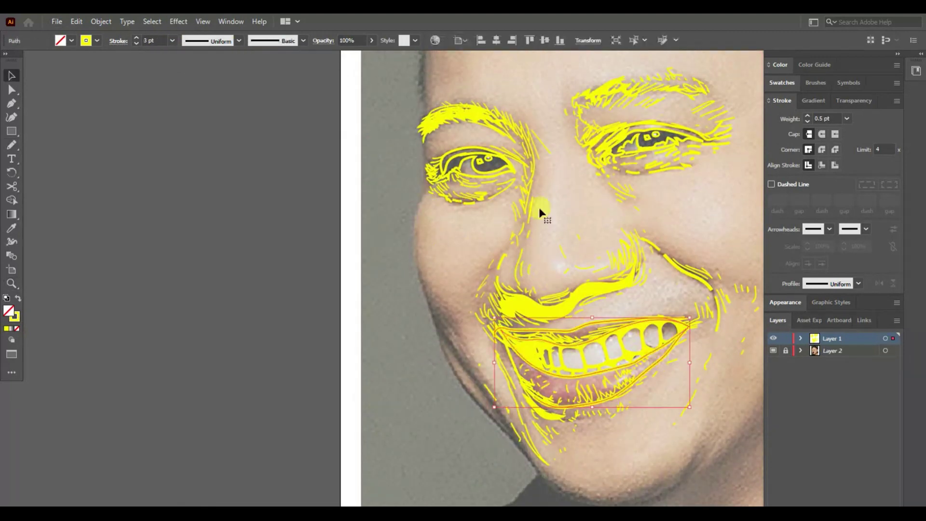
{"action": "mouse_move", "coordinate": [438, 295]}
{"action": "left_mouse_down"}
{"action": "mouse_move", "coordinate": [434, 314]}
{"action": "mouse_move", "coordinate": [471, 368]}
{"action": "mouse_move", "coordinate": [451, 344]}
{"action": "left_mouse_up"}
{"action": "left_click_drag", "start_coordinate": [591, 442], "coordinate": [592, 444]}
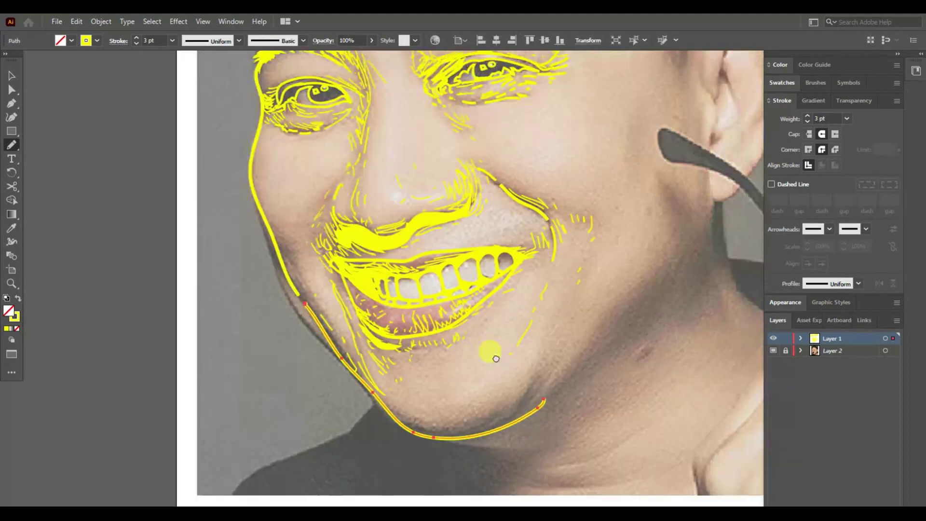
- Add a short chin crease and extend the 3 pt jaw outline up to the earlobe, joining it to the chin line
{"action": "left_click_drag", "start_coordinate": [507, 411], "coordinate": [530, 376]}
{"action": "left_click_drag", "start_coordinate": [662, 301], "coordinate": [528, 382]}
{"action": "key", "text": "a"}
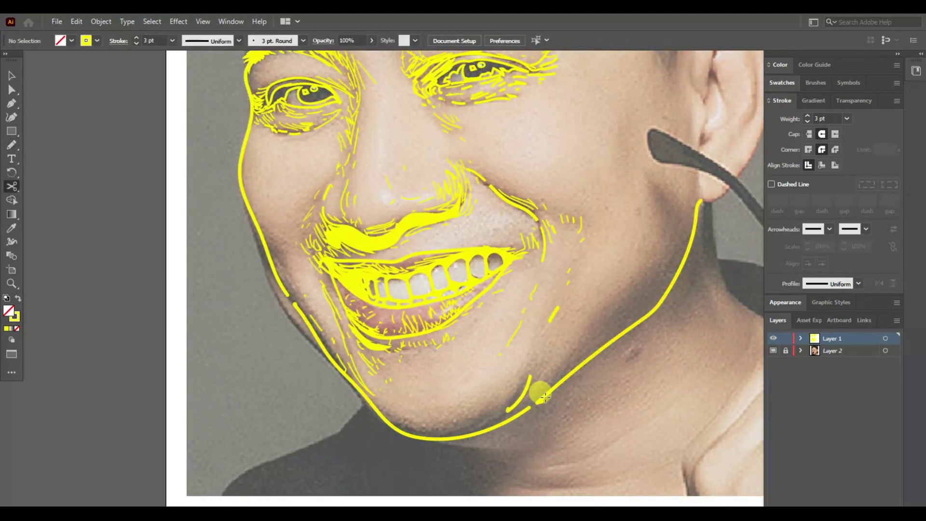
{"action": "left_click", "coordinate": [527, 407]}
{"action": "key", "text": "period"}
{"action": "key", "text": "ctrl+z"}
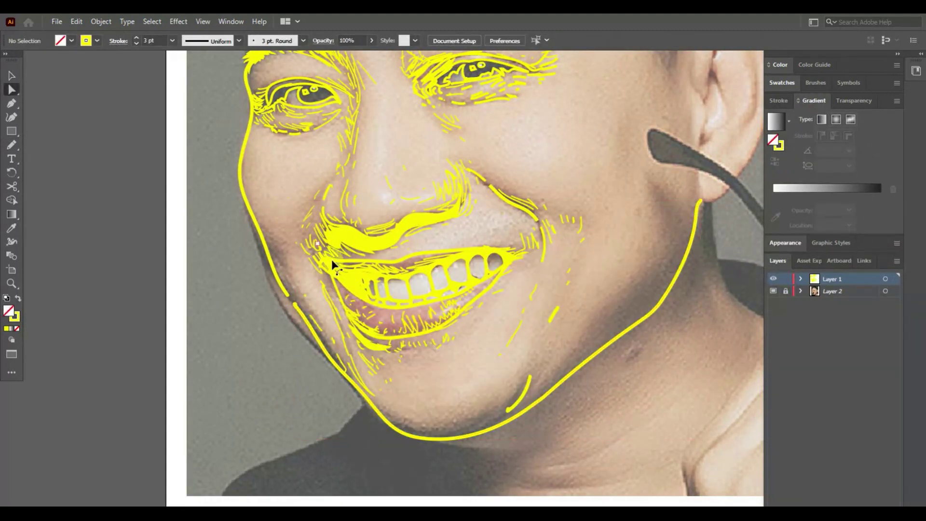
- Continue the face outline around the outer edge of the ear down to the earlobe
{"action": "left_click_drag", "start_coordinate": [566, 172], "coordinate": [546, 250]}
{"action": "left_click_drag", "start_coordinate": [706, 78], "coordinate": [581, 151]}
{"action": "key", "text": "n"}
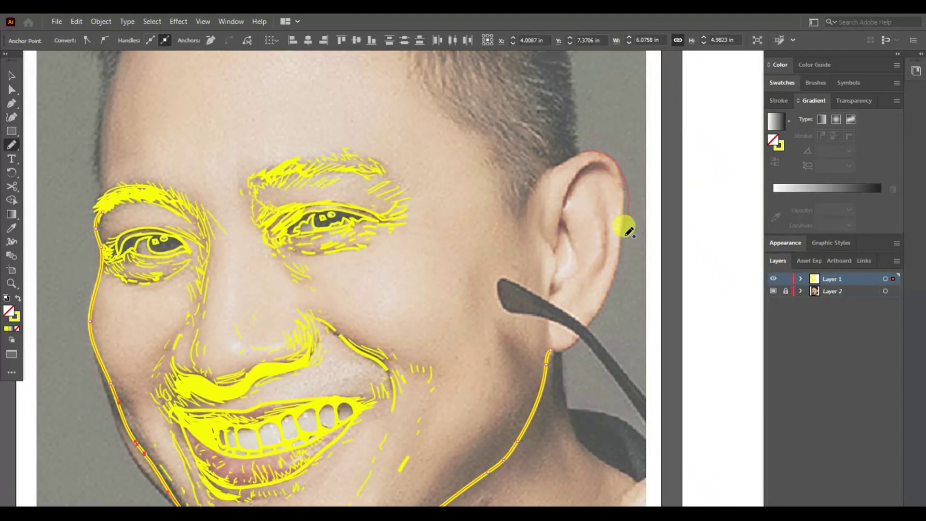
{"action": "mouse_move", "coordinate": [625, 227]}
{"action": "left_mouse_down"}
{"action": "mouse_move", "coordinate": [550, 331]}
{"action": "mouse_move", "coordinate": [549, 345]}
{"action": "left_mouse_up"}
- Trace the jagged outer edge of the hair from the ear over the top of the head to the front
{"action": "scroll", "coordinate": [554, 246], "scroll_direction": "up", "scroll_amount": 5}
{"action": "left_click_drag", "start_coordinate": [545, 205], "coordinate": [573, 232]}
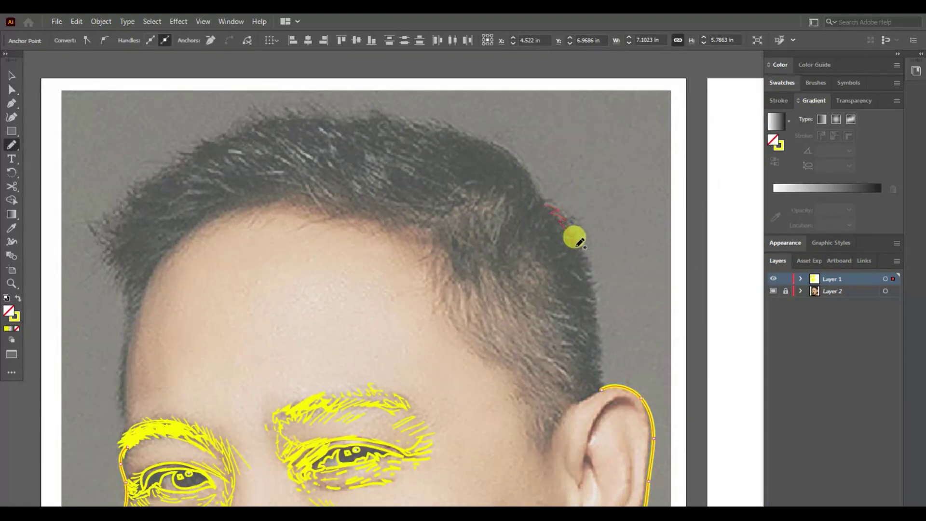
{"action": "left_click_drag", "start_coordinate": [589, 304], "coordinate": [602, 388]}
{"action": "scroll", "coordinate": [633, 262], "scroll_direction": "up", "scroll_amount": 3}
{"action": "scroll", "coordinate": [633, 262], "scroll_direction": "left", "scroll_amount": 4}
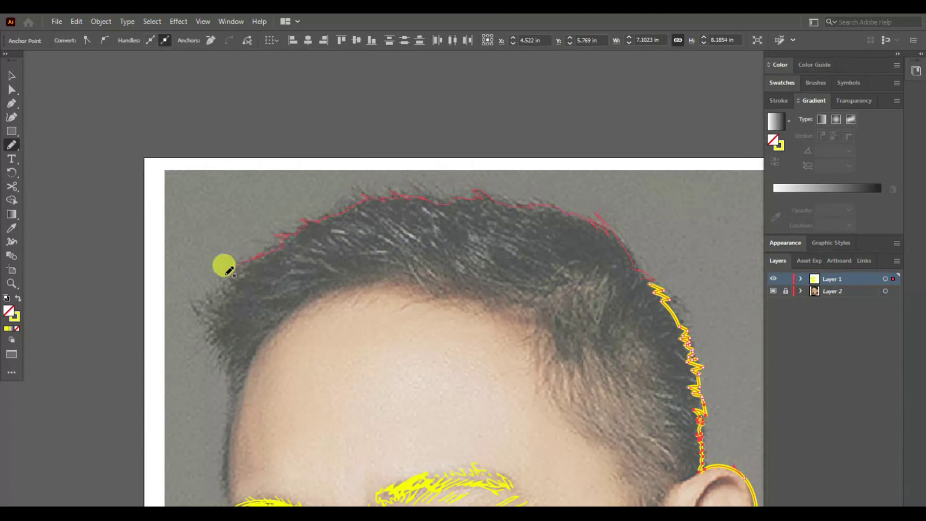
{"action": "left_click_drag", "start_coordinate": [210, 319], "coordinate": [232, 340]}
- Finish the hair edge down the left temple and trace the hairline across the forehead to the sideburn and ear
{"action": "scroll", "coordinate": [382, 304], "scroll_direction": "down", "scroll_amount": 3}
{"action": "scroll", "coordinate": [383, 304], "scroll_direction": "left", "scroll_amount": 1}
{"action": "left_click_drag", "start_coordinate": [261, 271], "coordinate": [260, 355]}
{"action": "mouse_move", "coordinate": [265, 402]}
{"action": "left_mouse_down"}
{"action": "mouse_move", "coordinate": [324, 189]}
{"action": "mouse_move", "coordinate": [446, 175]}
{"action": "mouse_move", "coordinate": [434, 191]}
{"action": "mouse_move", "coordinate": [571, 213]}
{"action": "mouse_move", "coordinate": [679, 429]}
{"action": "left_mouse_up"}
{"action": "key", "text": "p"}
{"action": "key", "text": "n"}
{"action": "key", "text": "v"}
{"action": "key", "text": "n"}
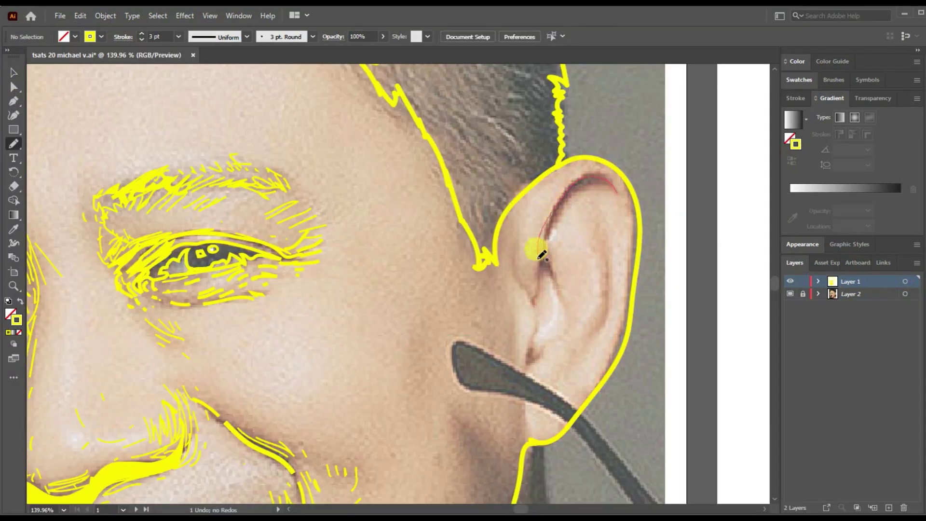
- Trace the inner folds of the ear and the earlobe with the Pencil tool
{"action": "left_click_drag", "start_coordinate": [538, 248], "coordinate": [558, 320]}
{"action": "left_click_drag", "start_coordinate": [595, 231], "coordinate": [591, 343]}
{"action": "mouse_move", "coordinate": [580, 316]}
{"action": "left_mouse_down"}
{"action": "mouse_move", "coordinate": [535, 365]}
{"action": "mouse_move", "coordinate": [527, 429]}
{"action": "left_mouse_up"}
{"action": "left_click_drag", "start_coordinate": [575, 355], "coordinate": [585, 404]}
- Select the inner-ear lines and set their stroke weight to 2 pt
{"action": "key", "text": "v"}
{"action": "left_click_drag", "start_coordinate": [569, 224], "coordinate": [580, 361]}
{"action": "left_click", "coordinate": [178, 36]}
{"action": "left_click", "coordinate": [195, 93]}
{"action": "left_click", "coordinate": [178, 36]}
{"action": "left_click", "coordinate": [195, 104]}
{"action": "key", "text": "ctrl+shift+a"}
- Draw a closed shape for the hair mass just inside the jagged hair outline
{"action": "key", "text": "z"}
{"action": "left_click", "coordinate": [384, 200], "text": "alt"}
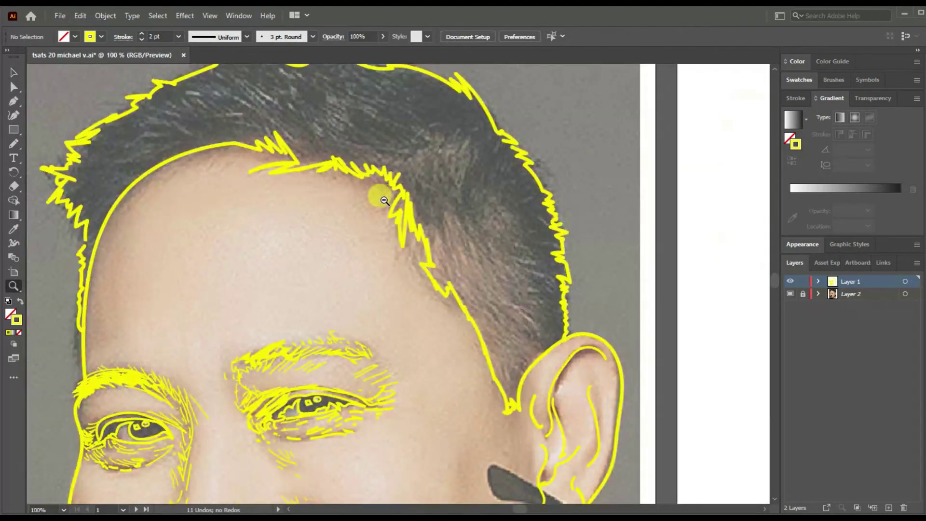
{"action": "left_click", "coordinate": [384, 200], "text": "alt"}
{"action": "left_click_drag", "start_coordinate": [318, 154], "coordinate": [357, 103]}
{"action": "key", "text": "n"}
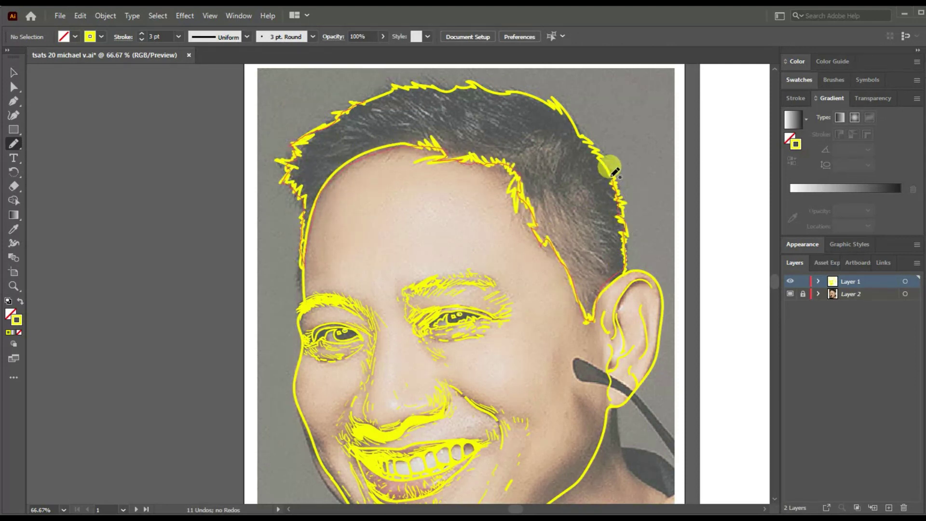
{"action": "key", "text": "v"}
{"action": "left_click", "coordinate": [369, 95]}
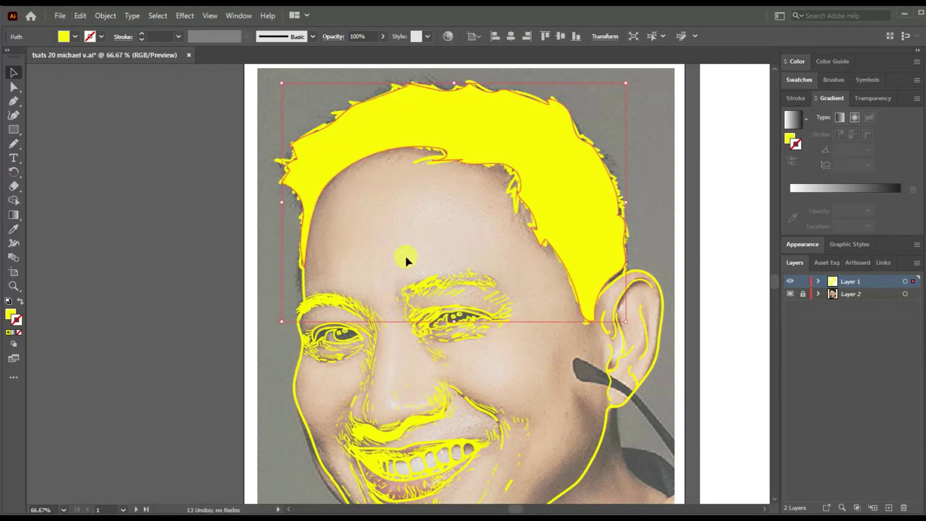
- Give the hair shape no fill and a 4 pt magenta stroke
{"action": "double_click", "coordinate": [17, 319]}
{"action": "left_click", "coordinate": [504, 199]}
{"action": "left_click", "coordinate": [612, 181]}
{"action": "left_click", "coordinate": [178, 37]}
{"action": "left_click", "coordinate": [195, 145]}
{"action": "key", "text": "ctrl+shift+a"}
- Draw the hair highlights as short 4 pt green strokes across the top and side of the hair
{"action": "key", "text": "n"}
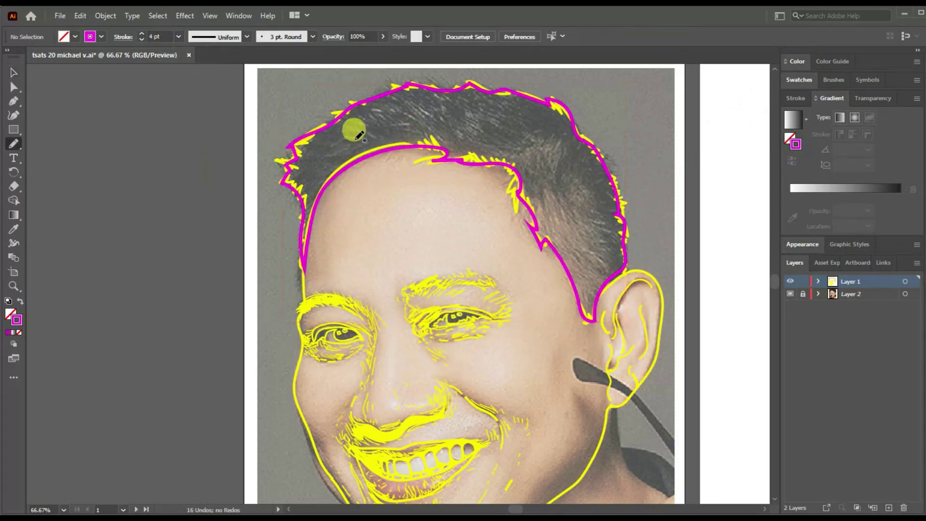
{"action": "double_click", "coordinate": [17, 319]}
{"action": "left_click", "coordinate": [499, 277]}
{"action": "mouse_move", "coordinate": [340, 140]}
{"action": "left_mouse_down"}
{"action": "mouse_move", "coordinate": [393, 120]}
{"action": "mouse_move", "coordinate": [404, 129]}
{"action": "left_mouse_up"}
{"action": "left_click", "coordinate": [473, 147]}
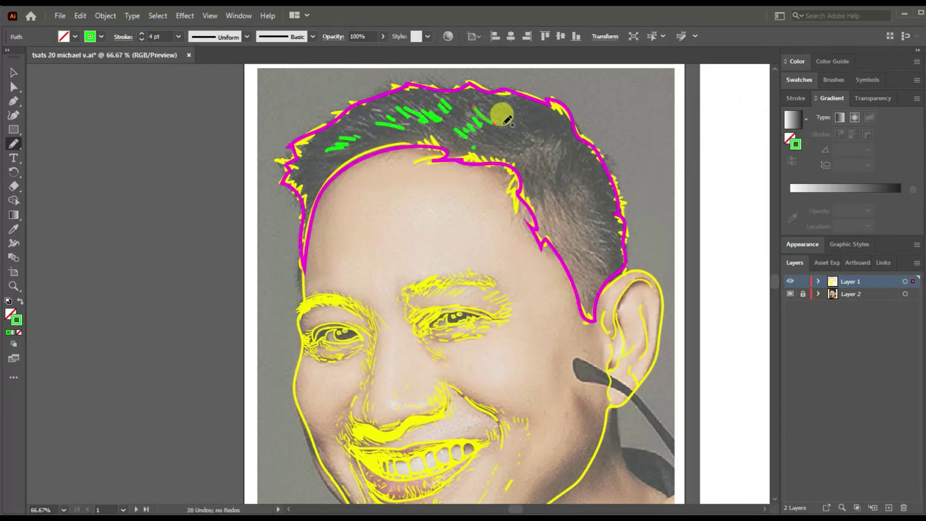
{"action": "left_click_drag", "start_coordinate": [591, 239], "coordinate": [586, 272]}
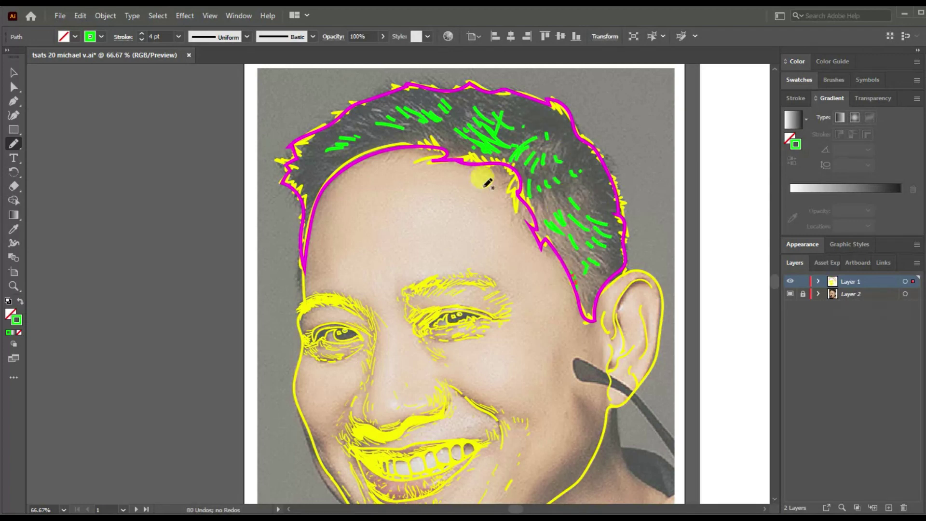
- Select all the green highlight strokes in the hair and set their stroke weight to 2 pt
{"action": "left_click", "coordinate": [158, 16]}
{"action": "left_click", "coordinate": [348, 159]}
{"action": "left_click", "coordinate": [124, 37]}
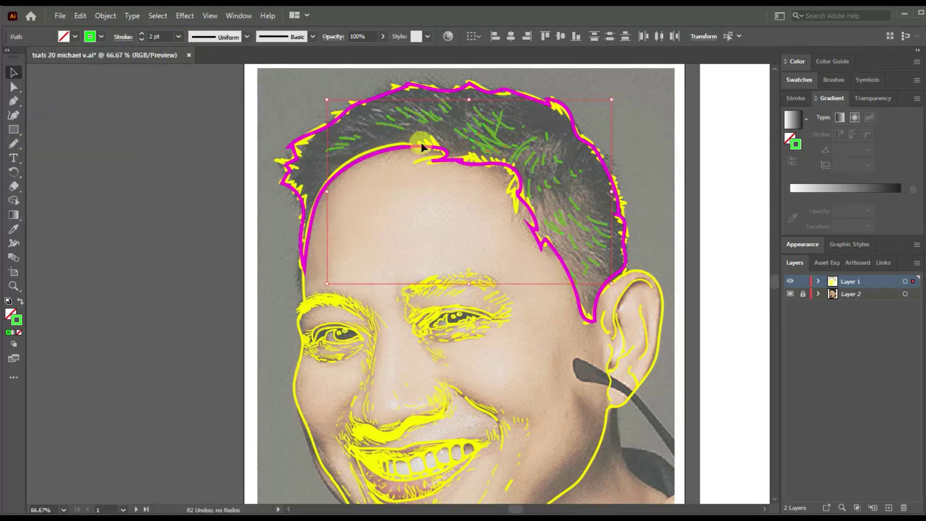
- Hatch the jawline and chin with yellow 2 pt strokes and the left cheek edge with 0.75 pt strokes
{"action": "scroll", "coordinate": [529, 244], "scroll_direction": "down", "scroll_amount": 5}
{"action": "left_click_drag", "start_coordinate": [574, 241], "coordinate": [594, 288]}
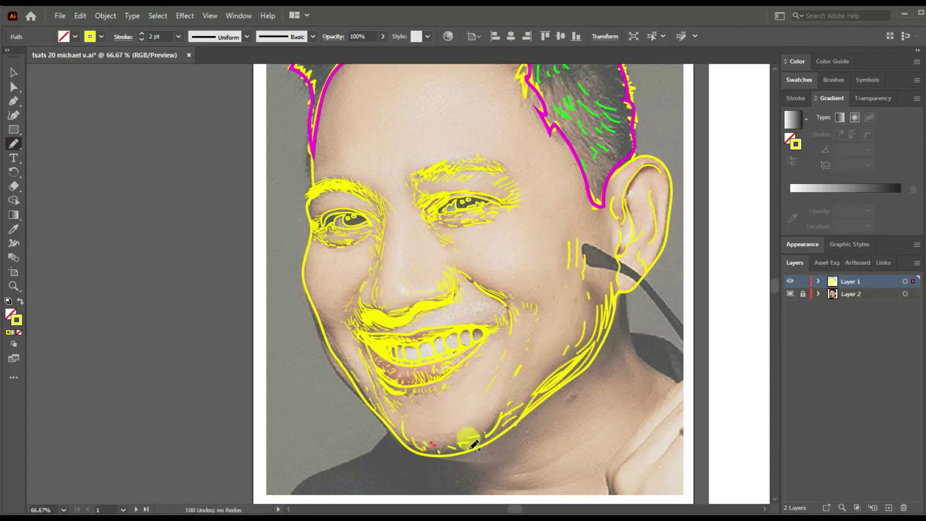
{"action": "scroll", "coordinate": [435, 401], "scroll_direction": "up", "scroll_amount": 4}
{"action": "mouse_move", "coordinate": [395, 232]}
{"action": "left_mouse_down"}
{"action": "mouse_move", "coordinate": [423, 279]}
{"action": "mouse_move", "coordinate": [420, 314]}
{"action": "left_mouse_up"}
{"action": "key", "text": "v"}
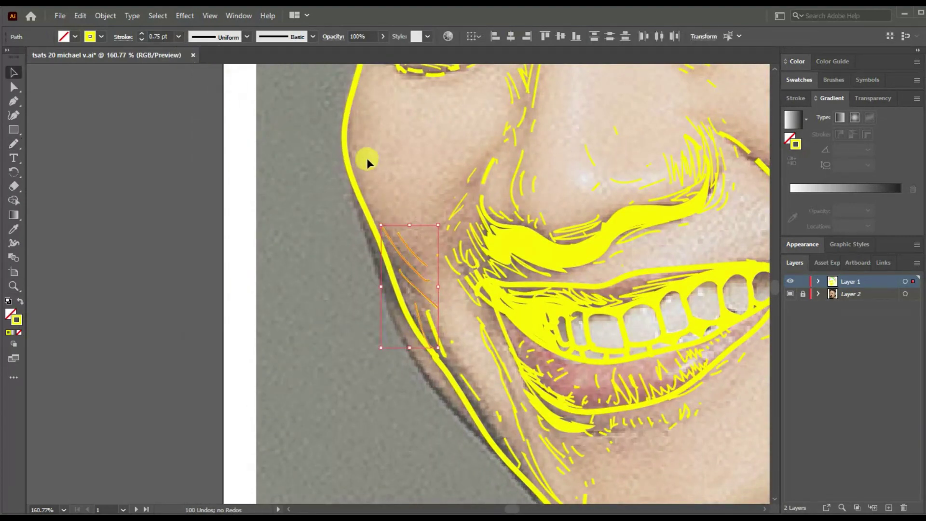
{"action": "key", "text": "n"}
- Add 0.75 pt hatching above the right jawline, below the sideburn, in front of the ear and on the earlobe
{"action": "scroll", "coordinate": [451, 310], "scroll_direction": "down", "scroll_amount": 5}
{"action": "scroll", "coordinate": [562, 351], "scroll_direction": "right", "scroll_amount": 5}
{"action": "left_click_drag", "start_coordinate": [606, 290], "coordinate": [649, 255]}
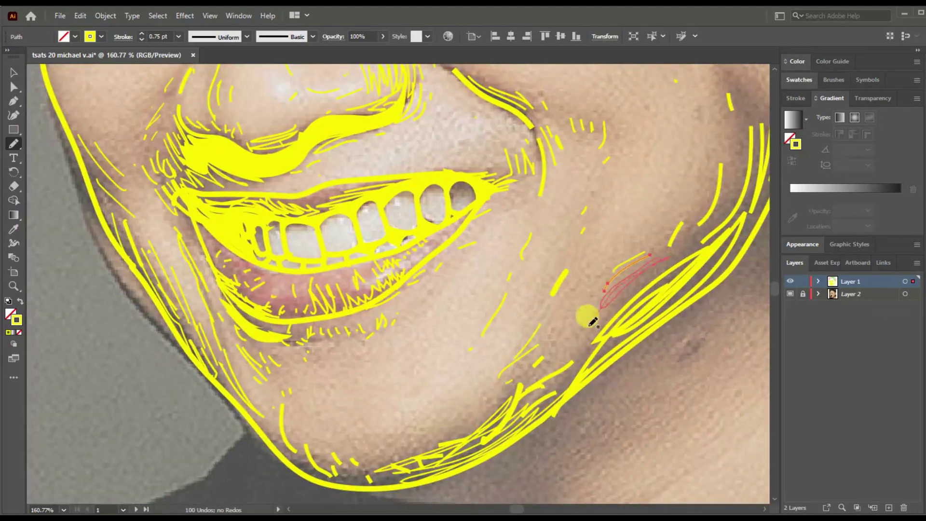
{"action": "scroll", "coordinate": [639, 273], "scroll_direction": "up", "scroll_amount": 3}
{"action": "scroll", "coordinate": [639, 273], "scroll_direction": "right", "scroll_amount": 4}
{"action": "scroll", "coordinate": [434, 280], "scroll_direction": "up", "scroll_amount": 2}
{"action": "scroll", "coordinate": [434, 279], "scroll_direction": "right", "scroll_amount": 3}
{"action": "left_click_drag", "start_coordinate": [395, 288], "coordinate": [398, 252]}
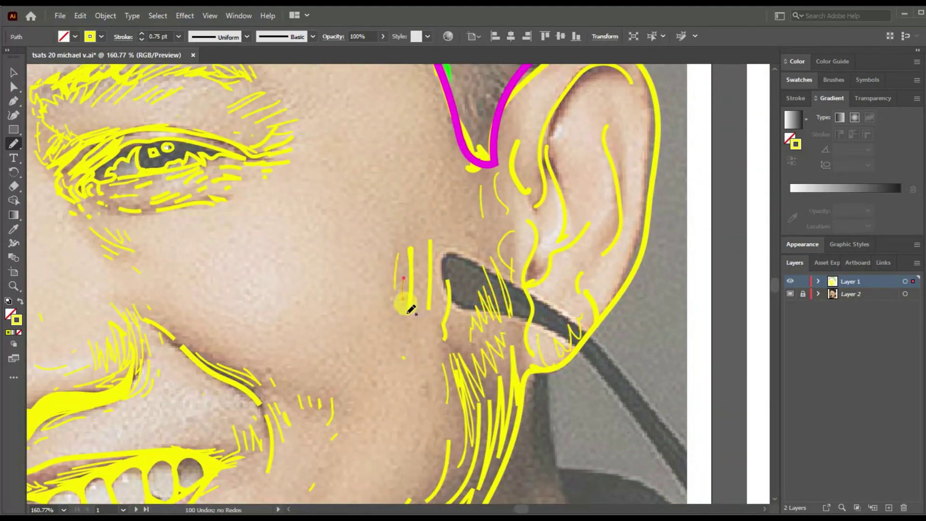
- Add thin yellow strokes along the right temple and 1 pt strokes under the forehead hairline
{"action": "scroll", "coordinate": [408, 277], "scroll_direction": "left", "scroll_amount": 3}
{"action": "scroll", "coordinate": [427, 215], "scroll_direction": "up", "scroll_amount": 10}
{"action": "scroll", "coordinate": [383, 217], "scroll_direction": "down", "scroll_amount": 5}
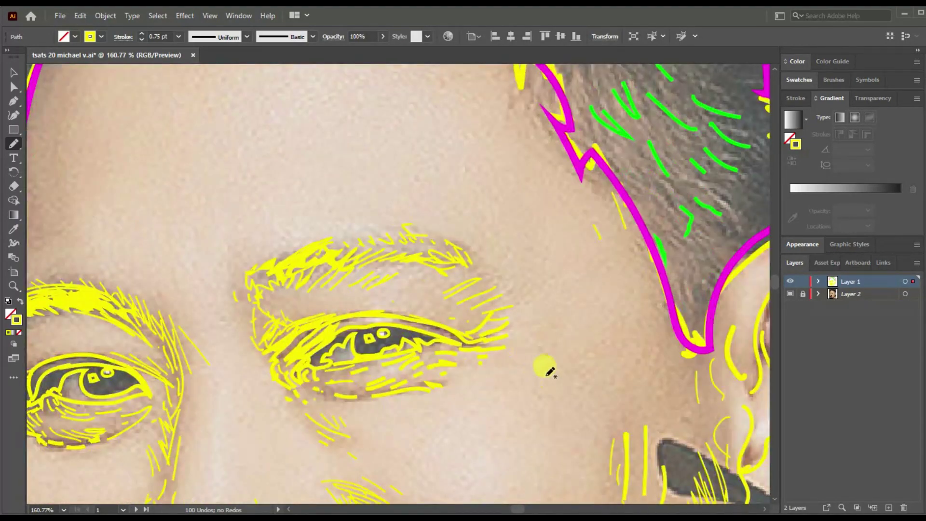
{"action": "scroll", "coordinate": [211, 202], "scroll_direction": "up", "scroll_amount": 5}
{"action": "scroll", "coordinate": [211, 202], "scroll_direction": "left", "scroll_amount": 3}
{"action": "left_click_drag", "start_coordinate": [626, 226], "coordinate": [659, 237]}
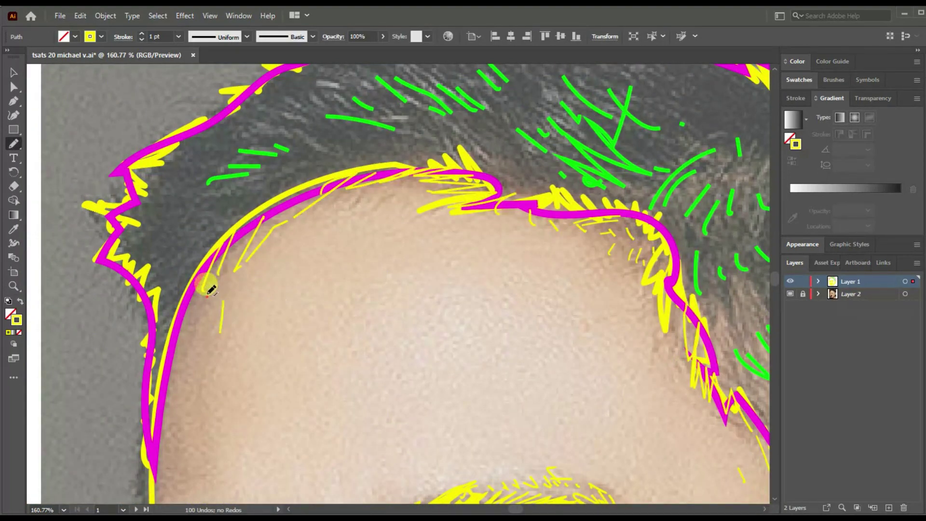
- Hatch the left edge of the forehead and add 1 pt crease lines between the eyebrows
{"action": "scroll", "coordinate": [211, 289], "scroll_direction": "down", "scroll_amount": 3}
{"action": "scroll", "coordinate": [211, 289], "scroll_direction": "left", "scroll_amount": 4}
{"action": "left_click_drag", "start_coordinate": [413, 298], "coordinate": [422, 315]}
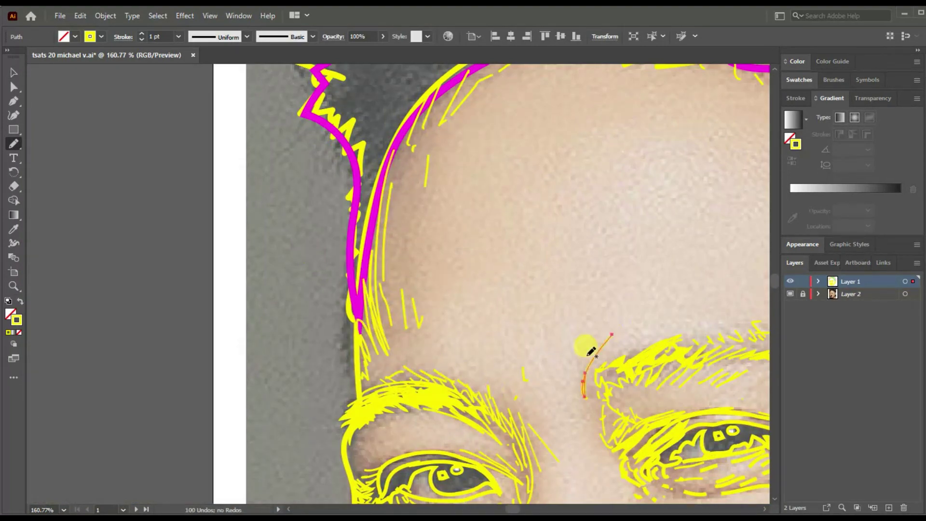
- Outline the left shoulder, collar, neck and right shoulder with 3 pt yellow strokes
{"action": "scroll", "coordinate": [378, 207], "scroll_direction": "up", "scroll_amount": 10}
{"action": "key", "text": "ctrl+minus"}
{"action": "key", "text": "ctrl+minus"}
{"action": "key", "text": "ctrl+minus"}
{"action": "scroll", "coordinate": [481, 267], "scroll_direction": "down", "scroll_amount": 5}
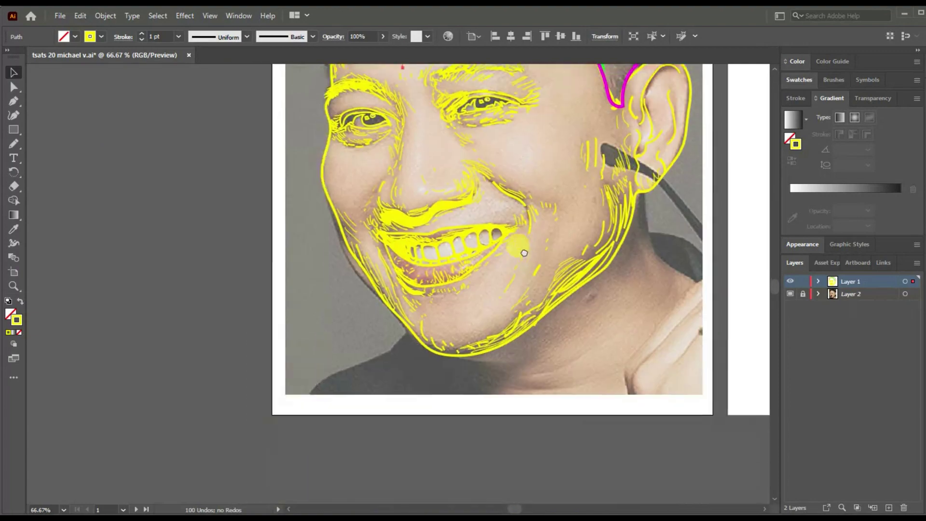
{"action": "key", "text": "n"}
{"action": "mouse_move", "coordinate": [405, 306]}
{"action": "left_mouse_down"}
{"action": "mouse_move", "coordinate": [325, 352]}
{"action": "mouse_move", "coordinate": [297, 382]}
{"action": "left_mouse_up"}
{"action": "scroll", "coordinate": [373, 335], "scroll_direction": "left", "scroll_amount": 3}
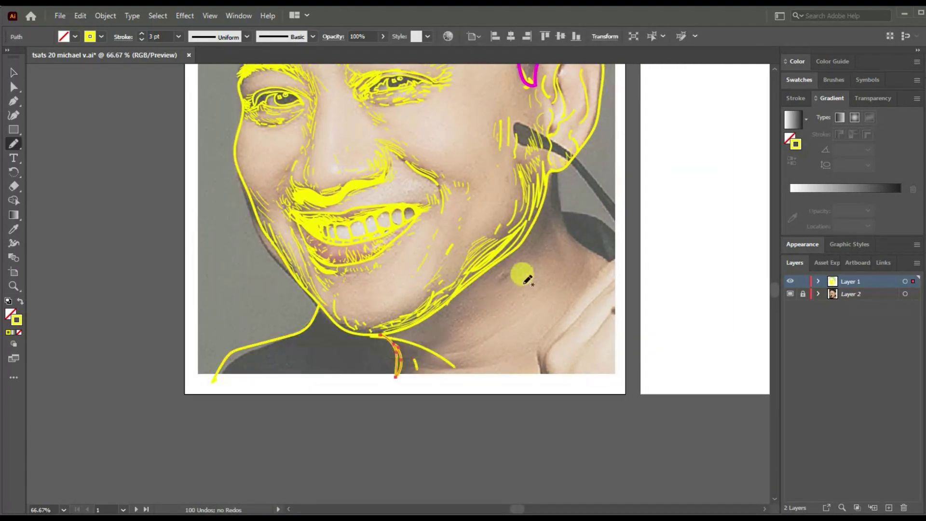
{"action": "left_click_drag", "start_coordinate": [560, 211], "coordinate": [639, 276]}
{"action": "left_click_drag", "start_coordinate": [531, 121], "coordinate": [552, 313]}
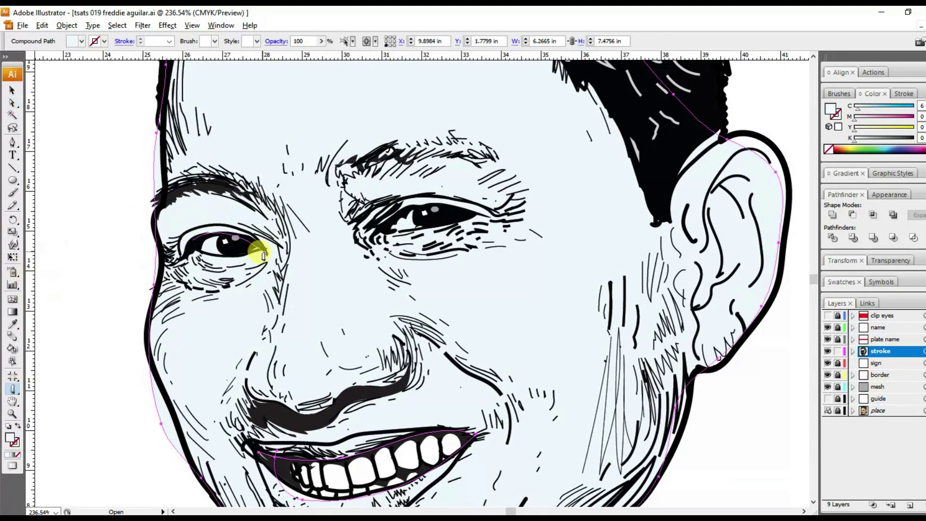
- In tsats 019 freddie aguilar.ai, cut both eye openings out of the pale skin shape and remove the cut pieces
{"action": "left_click", "coordinate": [369, 212], "text": "shift"}
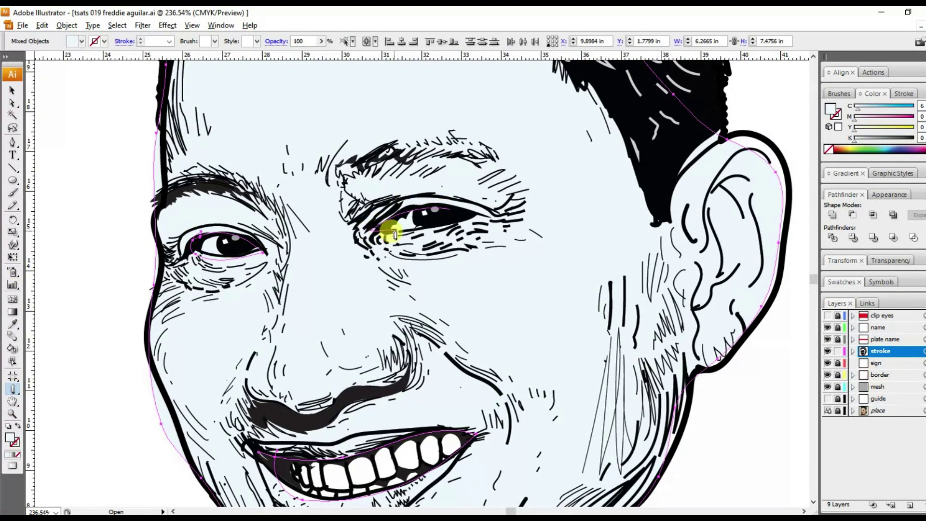
{"action": "left_click", "coordinate": [187, 257]}
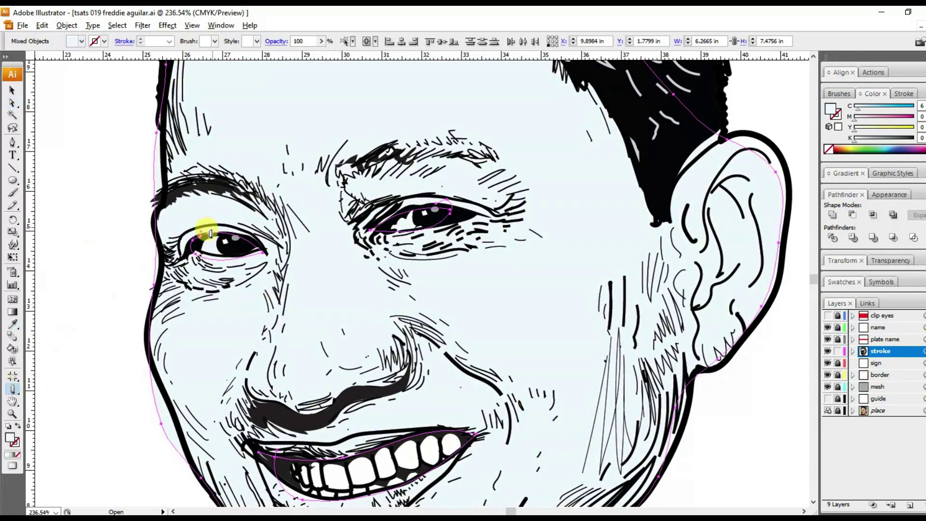
{"action": "left_click", "coordinate": [392, 445]}
{"action": "left_click", "coordinate": [414, 217]}
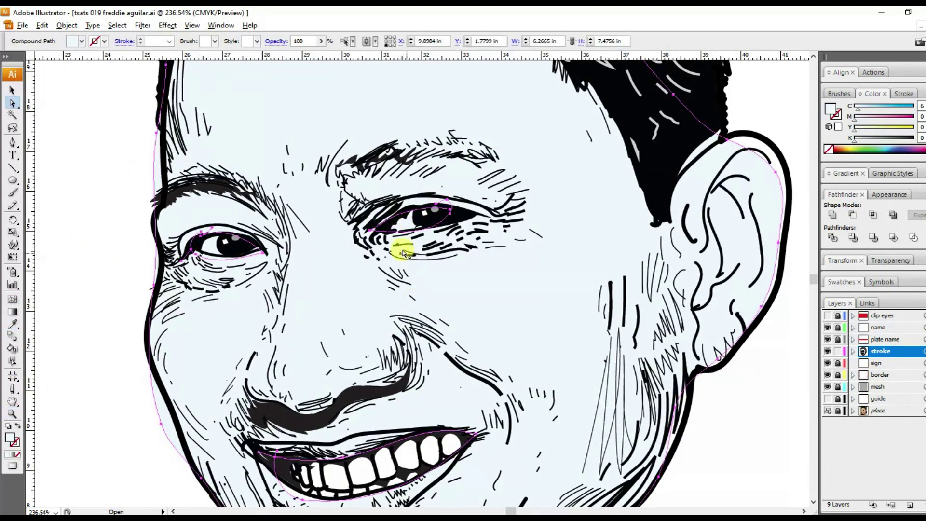
- Group the portrait's line art with its pale skin shape and move it onto the bordered tsats 20 template
{"action": "left_click", "coordinate": [12, 391]}
{"action": "scroll", "coordinate": [403, 304], "scroll_direction": "down", "scroll_amount": 10}
{"action": "scroll", "coordinate": [509, 306], "scroll_direction": "up", "scroll_amount": 1}
{"action": "left_click", "coordinate": [437, 184]}
{"action": "scroll", "coordinate": [525, 180], "scroll_direction": "down", "scroll_amount": 1}
{"action": "scroll", "coordinate": [476, 217], "scroll_direction": "up", "scroll_amount": 5}
{"action": "scroll", "coordinate": [368, 186], "scroll_direction": "down", "scroll_amount": 5}
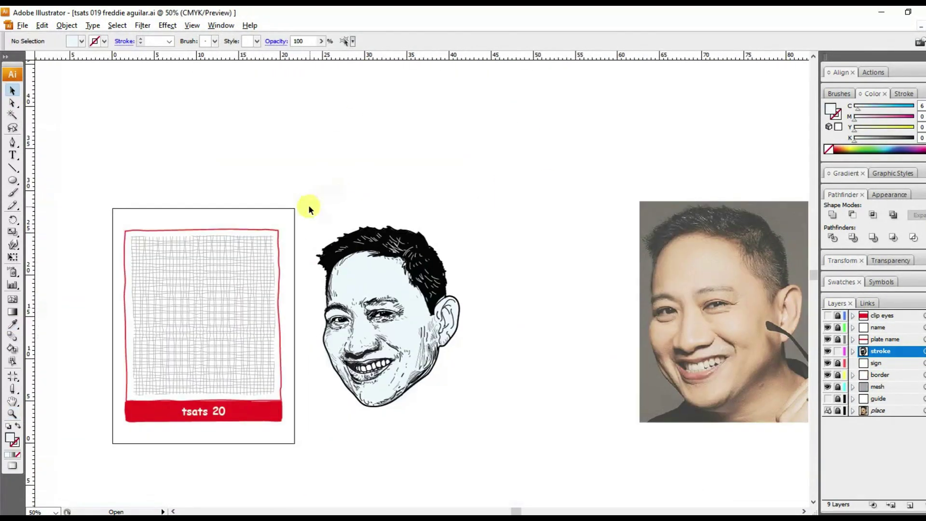
{"action": "left_click", "coordinate": [585, 293]}
{"action": "left_click_drag", "start_coordinate": [535, 228], "coordinate": [361, 227]}
{"action": "left_click", "coordinate": [553, 287]}
{"action": "scroll", "coordinate": [610, 299], "scroll_direction": "left", "scroll_amount": 3}
{"action": "right_click", "coordinate": [516, 275]}
{"action": "left_click", "coordinate": [494, 244]}
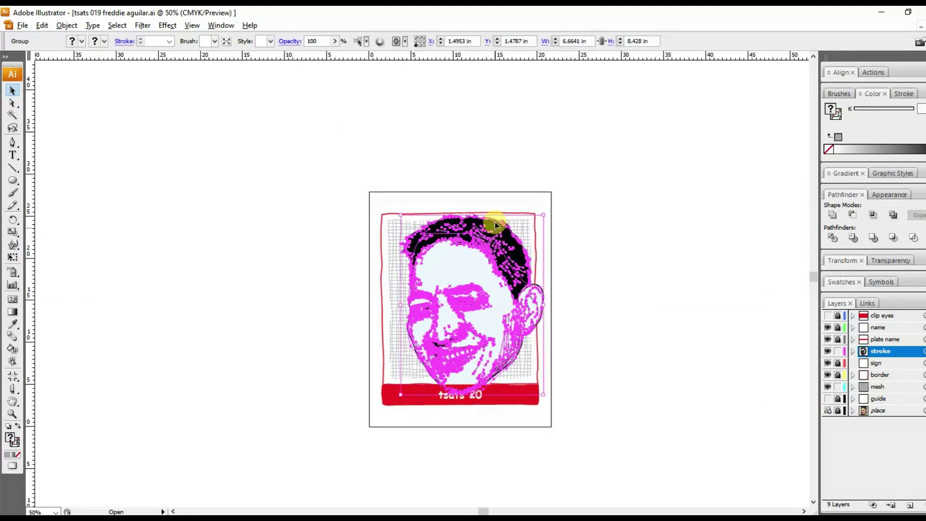
- Move the stroke layer above the plate name layer and centre the portrait within the red border
{"action": "left_click_drag", "start_coordinate": [894, 359], "coordinate": [892, 336]}
{"action": "scroll", "coordinate": [630, 265], "scroll_direction": "up", "scroll_amount": 3}
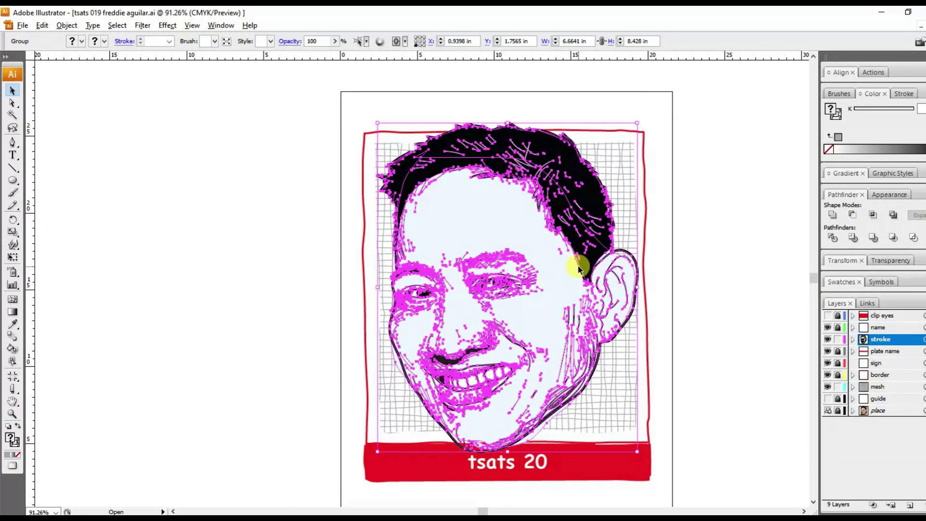
{"action": "left_click", "coordinate": [728, 232]}
- Adjust the pale skin shape's anchor point along the lower right jaw to follow the black outline
{"action": "key", "text": "z"}
{"action": "left_click", "coordinate": [765, 306]}
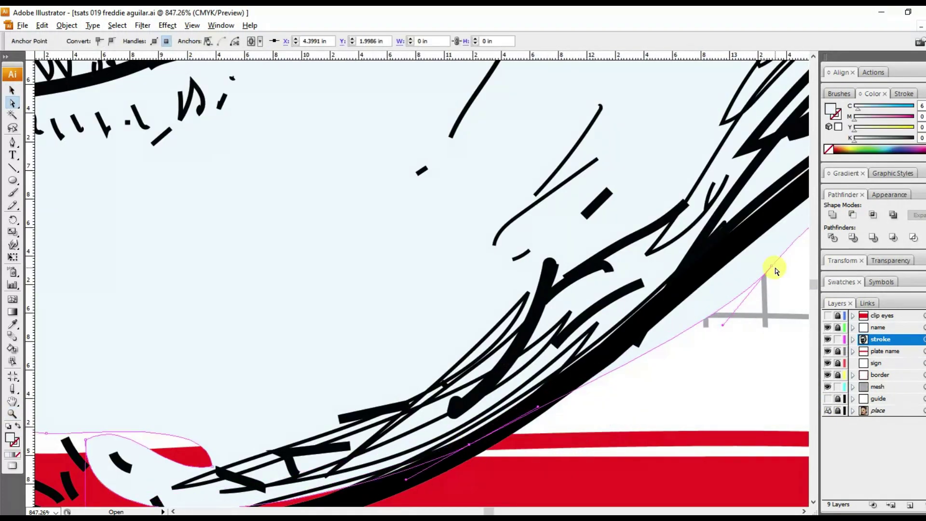
{"action": "left_click", "coordinate": [433, 278], "text": "alt"}
- Draw a closed pale patch with the Pencil tool along the chin outline to fill the gaps in the skin
{"action": "scroll", "coordinate": [433, 278], "scroll_direction": "up", "scroll_amount": 5}
{"action": "key", "text": "n"}
{"action": "left_click_drag", "start_coordinate": [153, 101], "coordinate": [188, 223]}
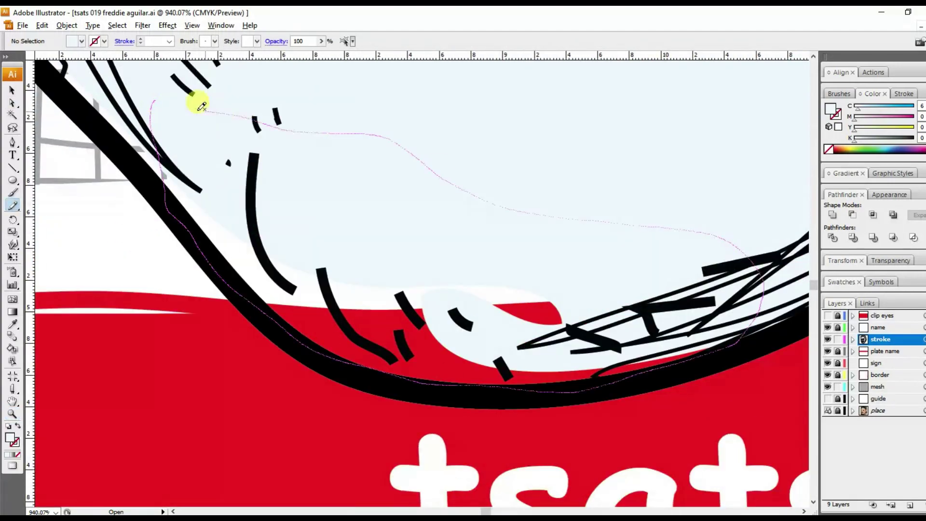
{"action": "left_click_drag", "start_coordinate": [202, 106], "coordinate": [198, 105]}
- Replace the tsats 20 text on the red plate with the portrait subject's name and fit the artboard in view
{"action": "key", "text": "v"}
{"action": "scroll", "coordinate": [471, 279], "scroll_direction": "down", "scroll_amount": 5}
{"action": "left_click", "coordinate": [499, 405]}
{"action": "scroll", "coordinate": [570, 362], "scroll_direction": "up", "scroll_amount": 3}
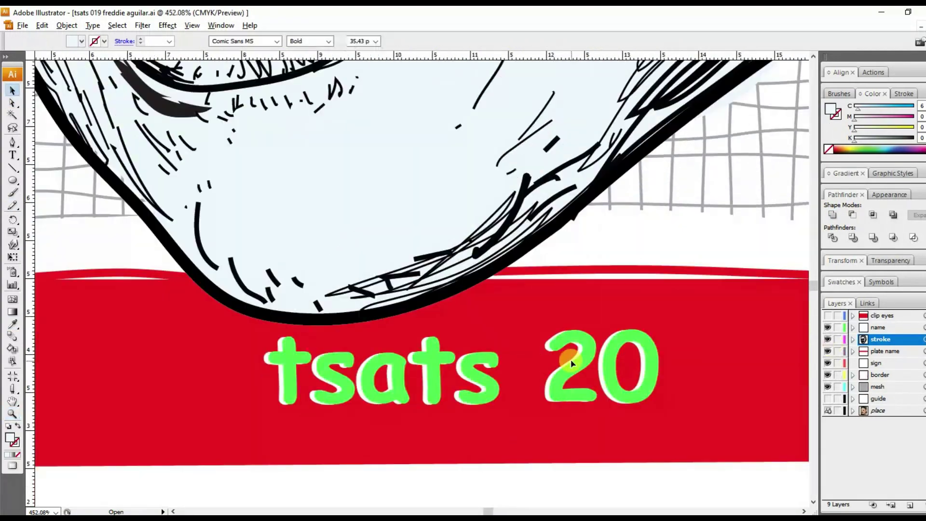
{"action": "type", "text": "Michael V."}
{"action": "key", "text": "Escape"}
{"action": "key", "text": "ctrl+0"}
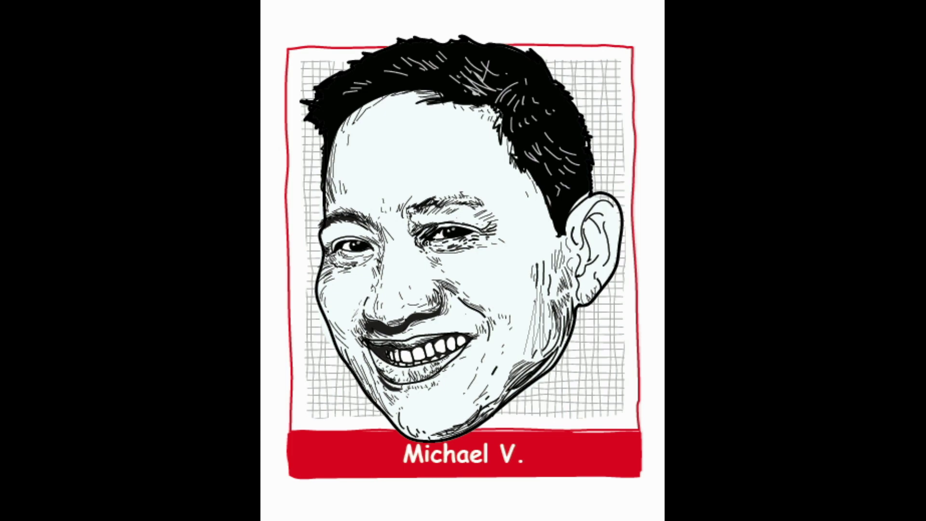